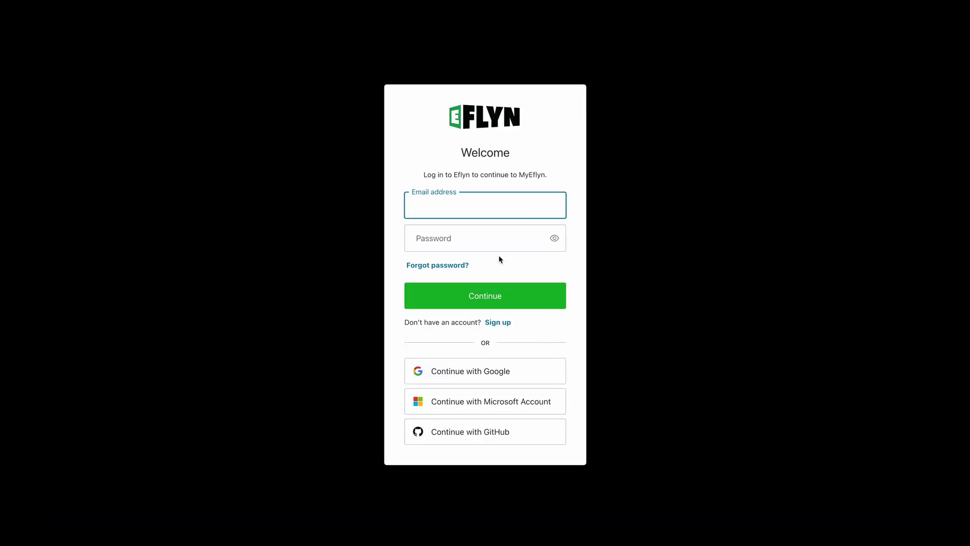
Switch to account creation and enter the new account's email address
left_click(498, 323)
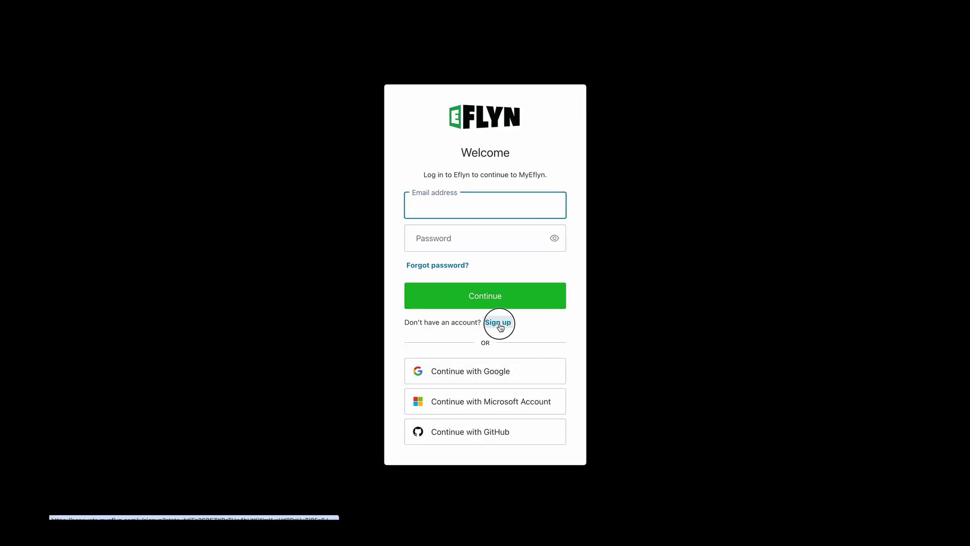
left_click(469, 215)
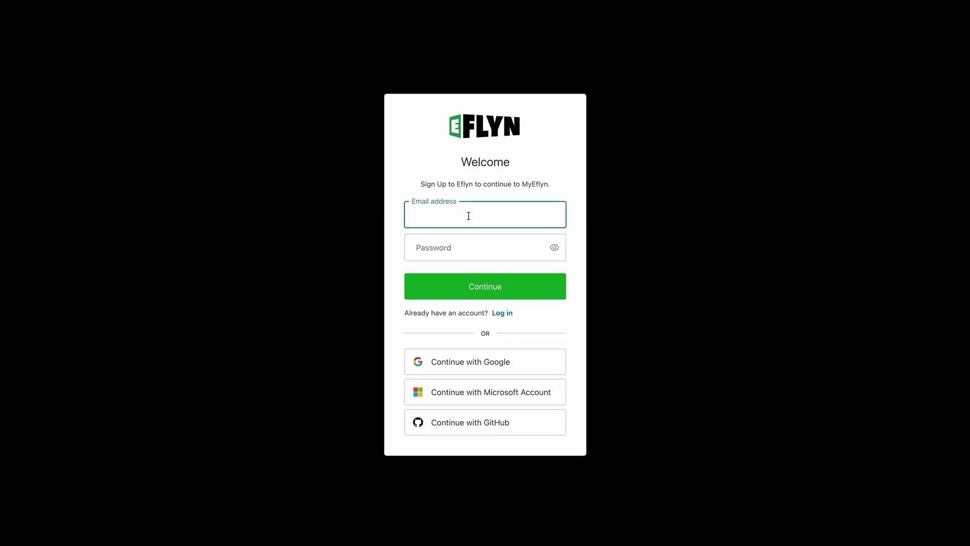
key("Home")
Enter a password that meets the requirements and submit the new account
left_click(479, 247)
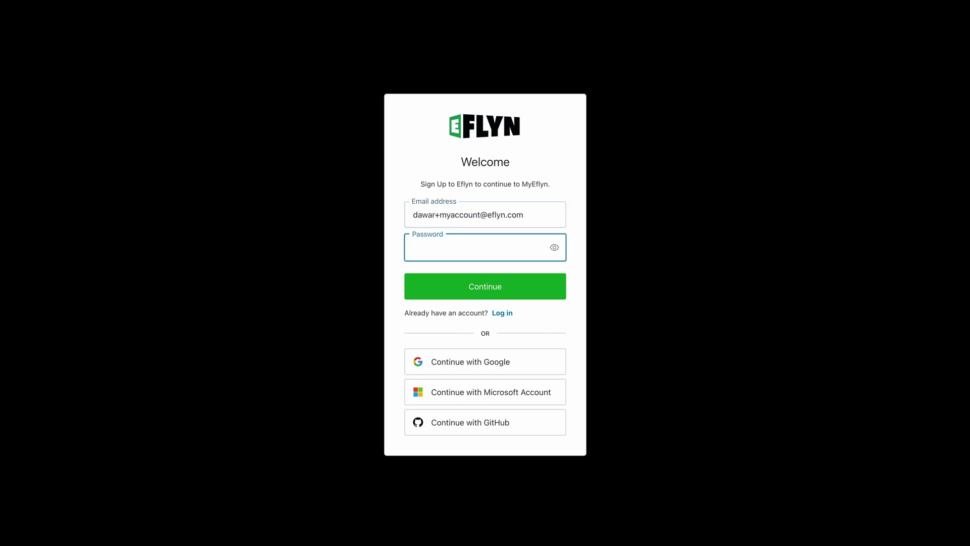
type("12345")
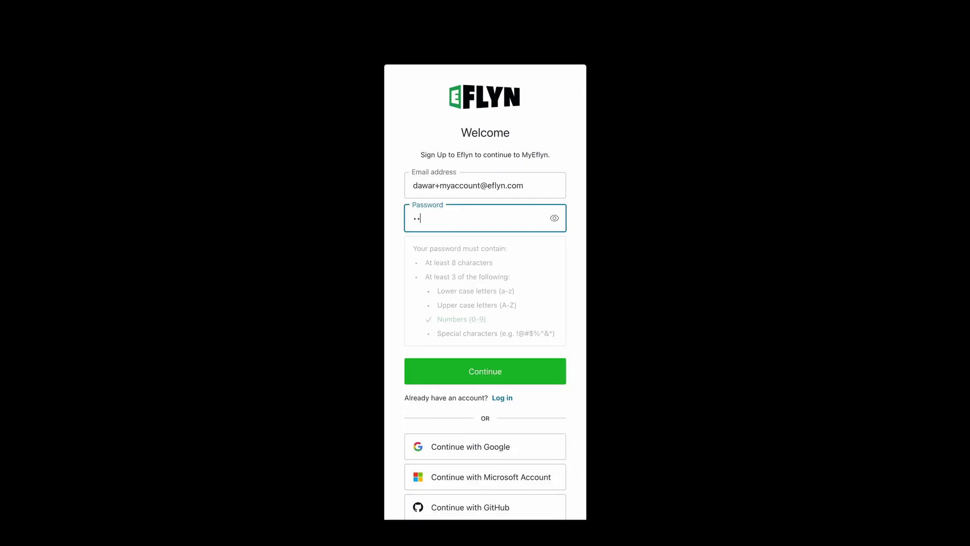
type("6Abc")
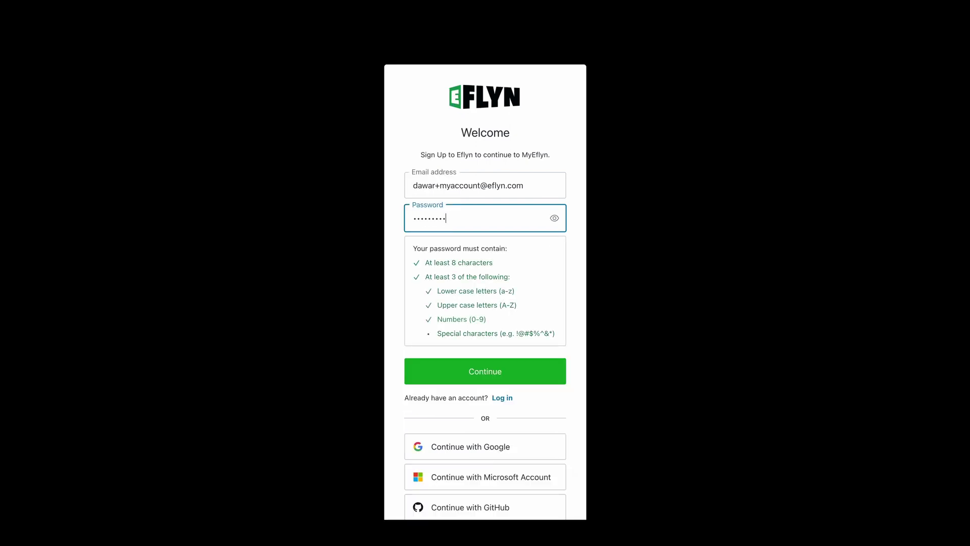
key("ctrl+a")
type("1234Abcd")
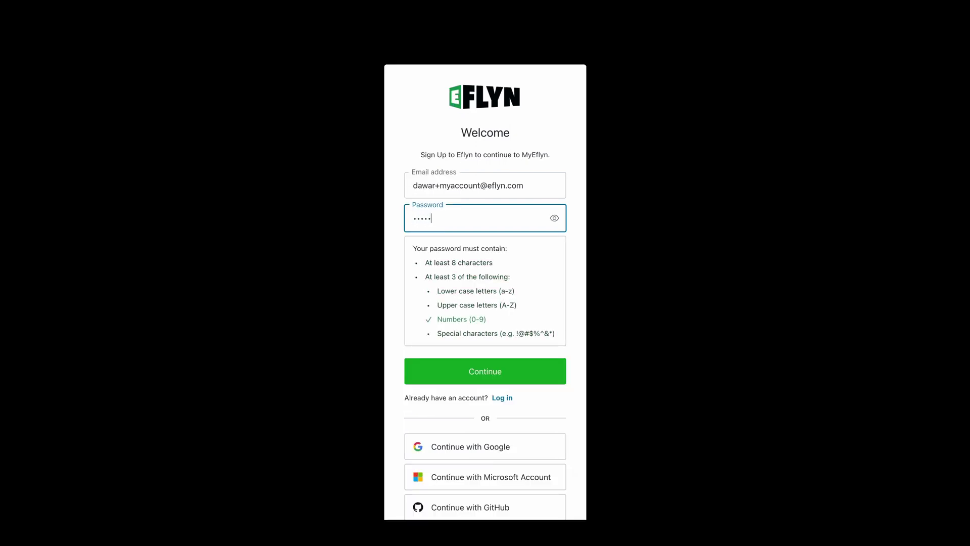
left_click(513, 380)
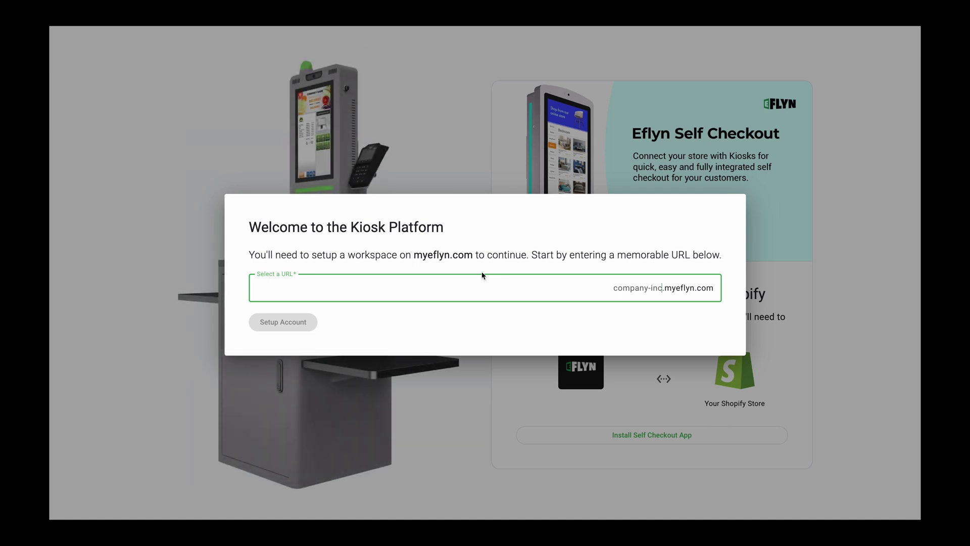
Set up the workspace at client-example.myeflyn.com
type("client-example")
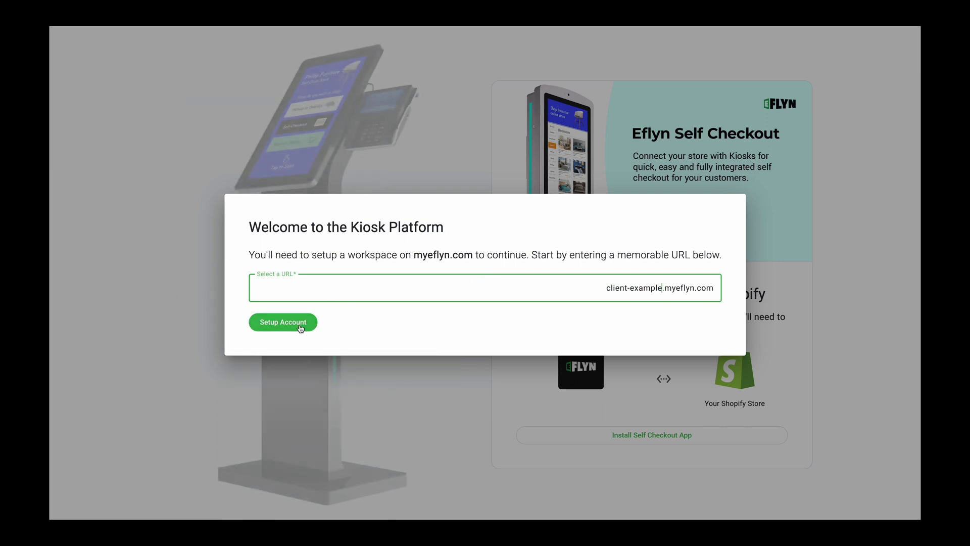
key("Return")
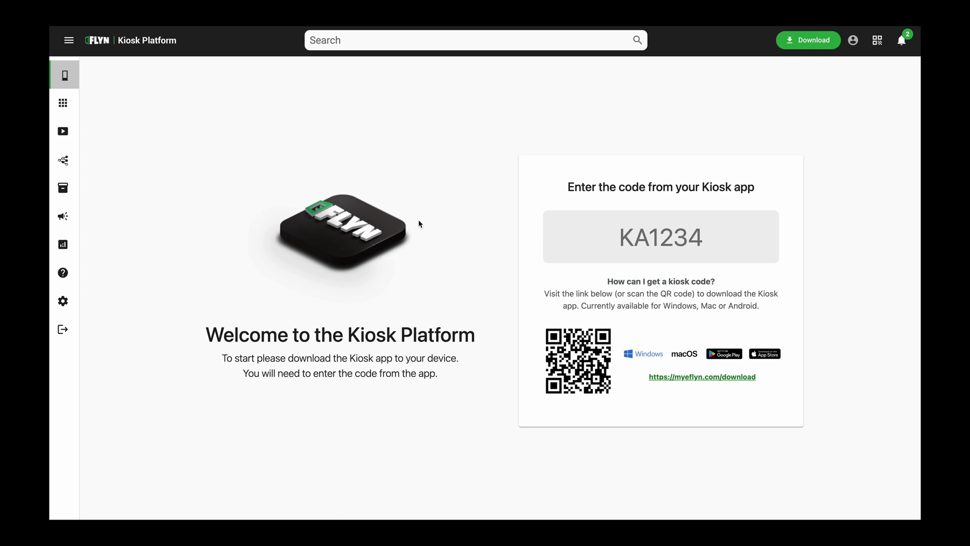
left_click(809, 40)
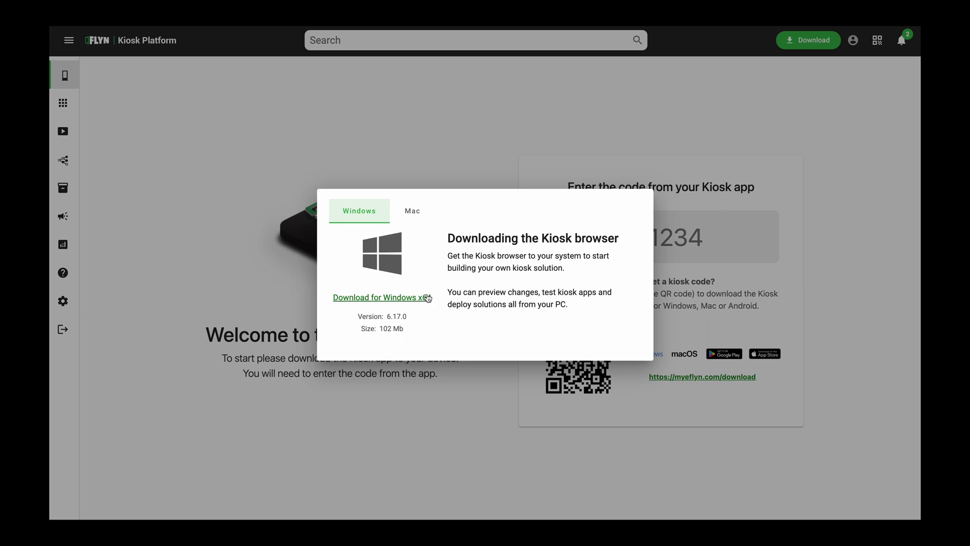
left_click(411, 211)
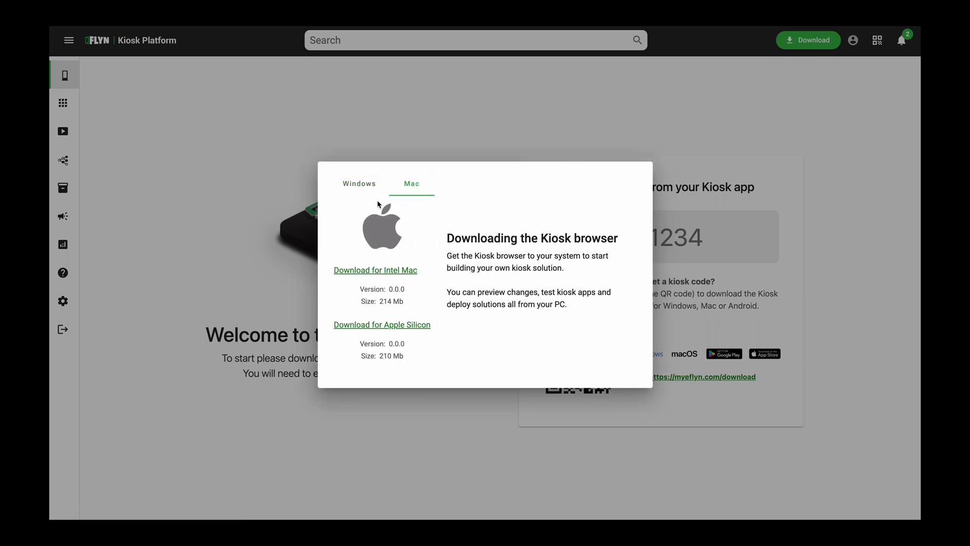
left_click(359, 183)
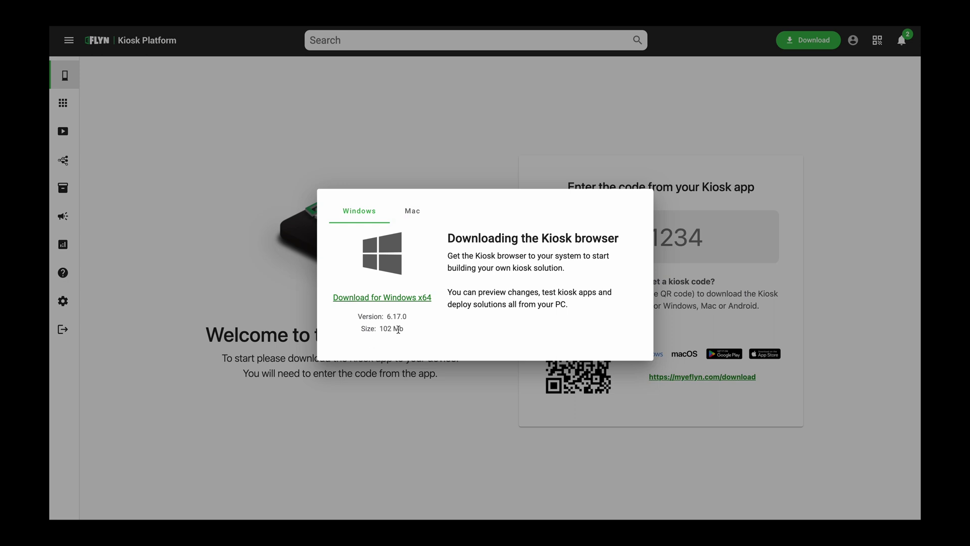
left_click(409, 163)
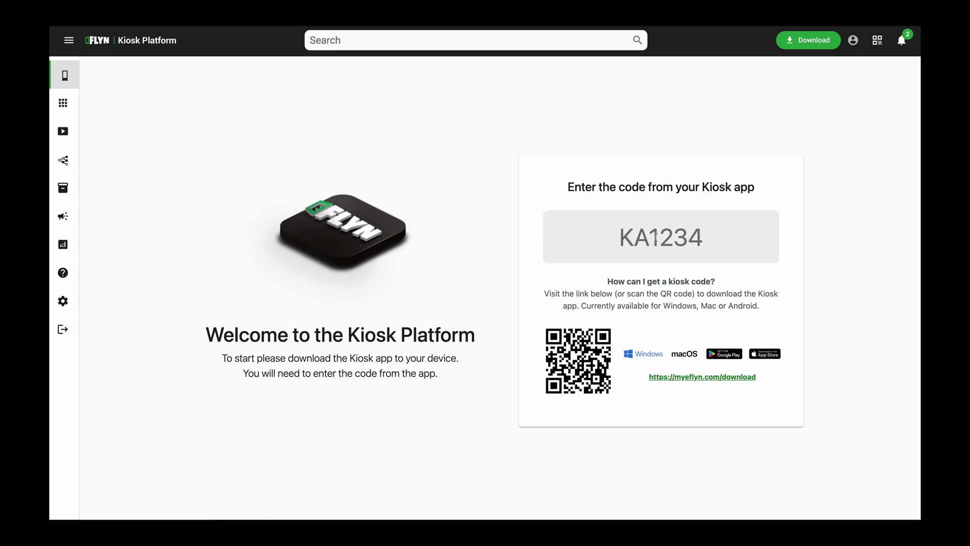
Pair the kiosk app with its code and create the kiosk kiosk-1
left_click(656, 238)
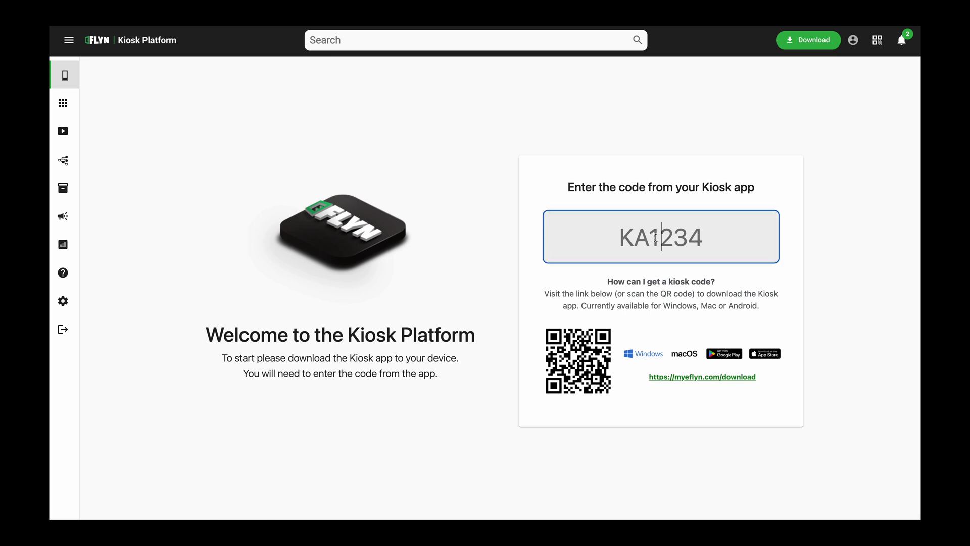
type("KA4928")
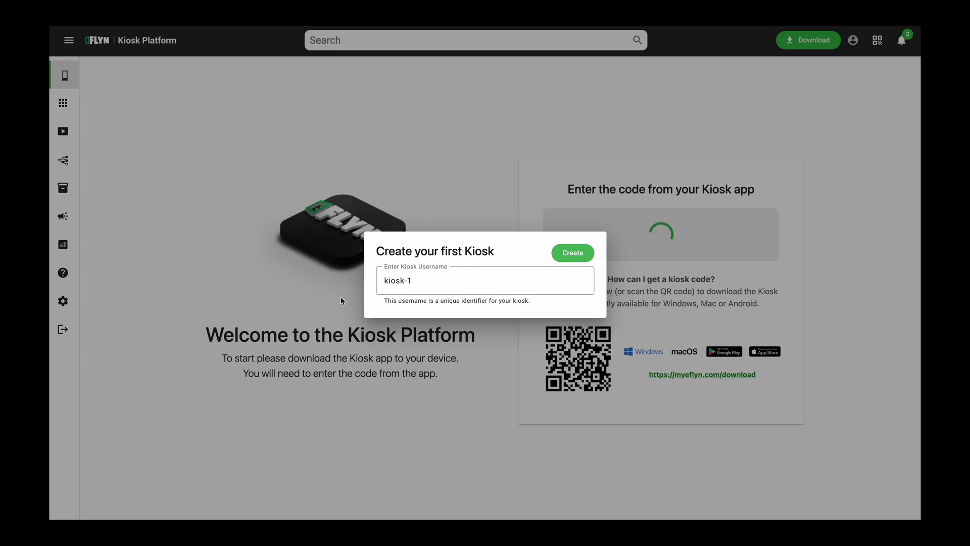
left_click(588, 255)
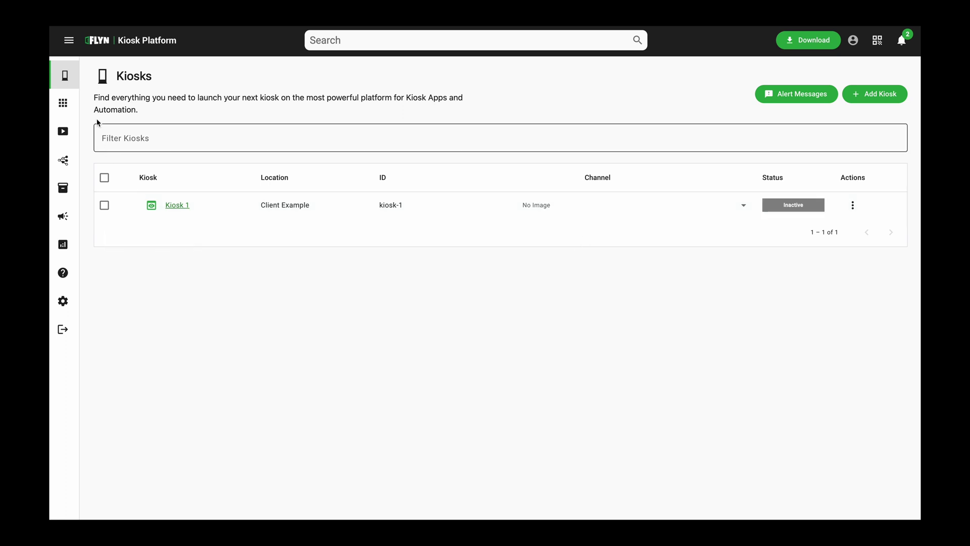
Install Shopify Checkout from Apps, connected to the eflyn.myshopify.com store
left_click(64, 105)
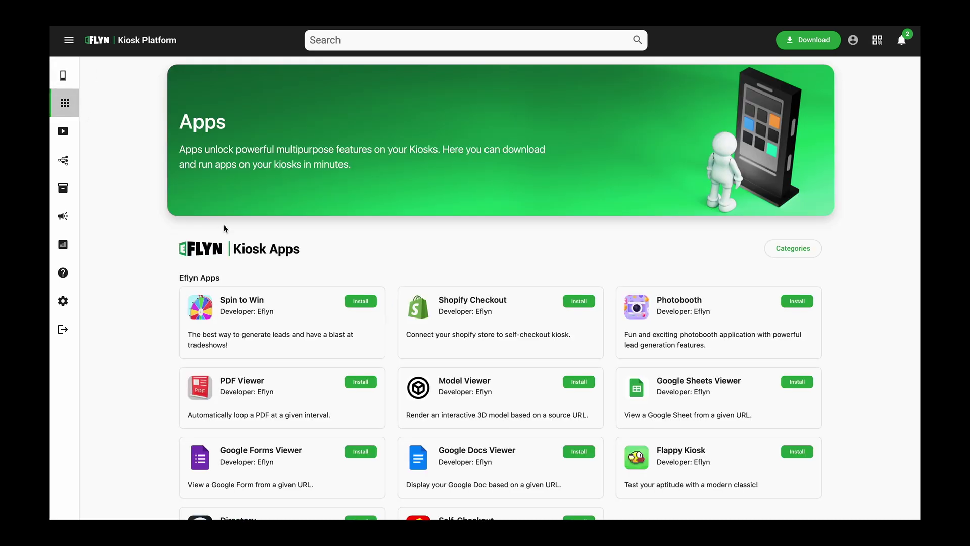
scroll(426, 308, "down", 2)
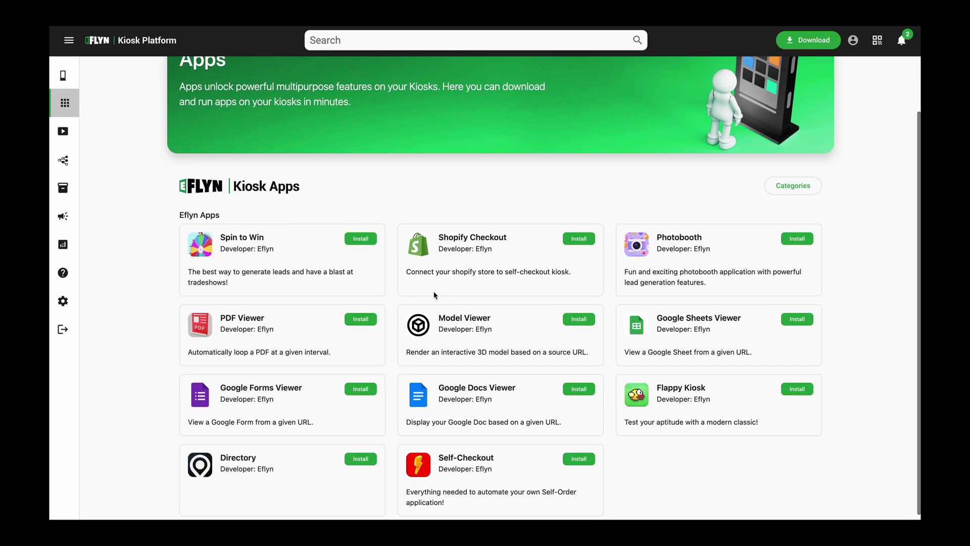
scroll(435, 297, "down", 1)
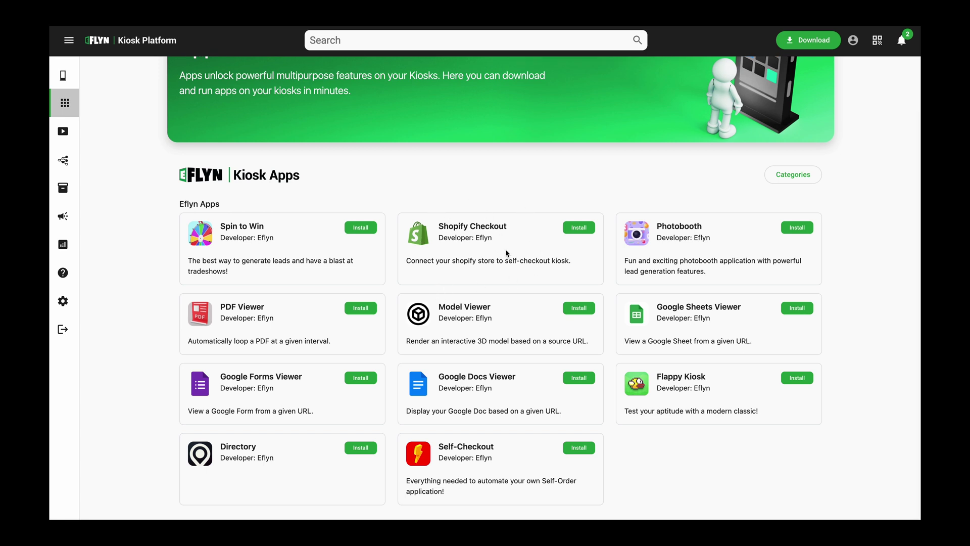
left_click(578, 232)
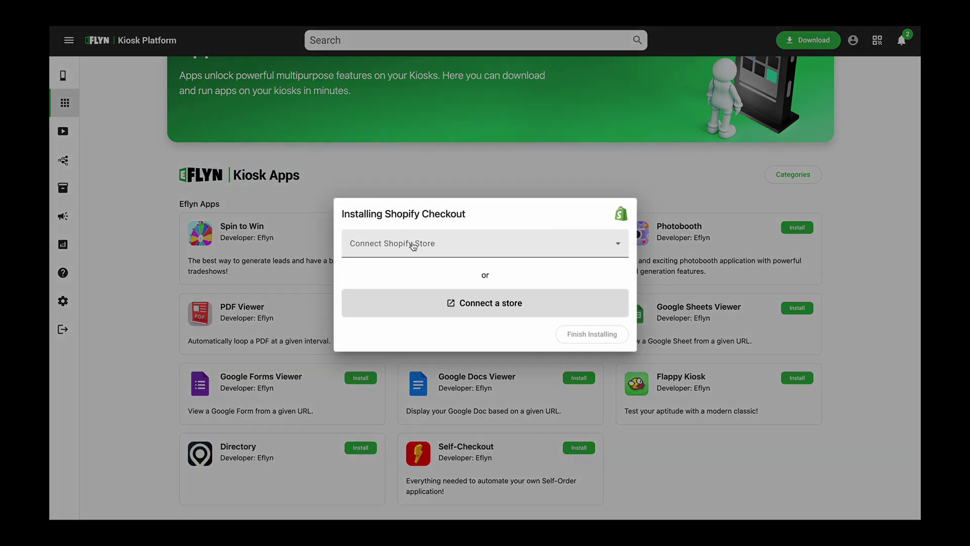
left_click(402, 251)
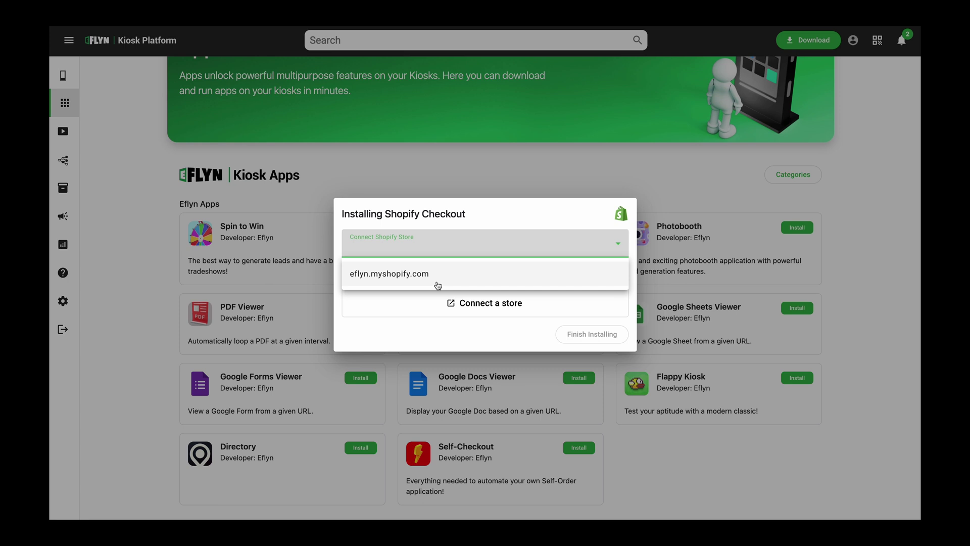
left_click(377, 281)
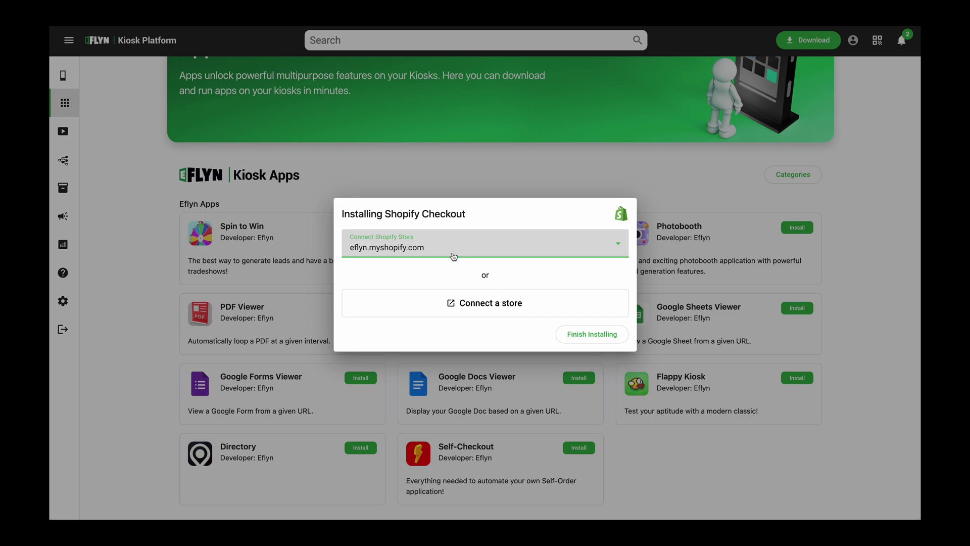
left_click(609, 336)
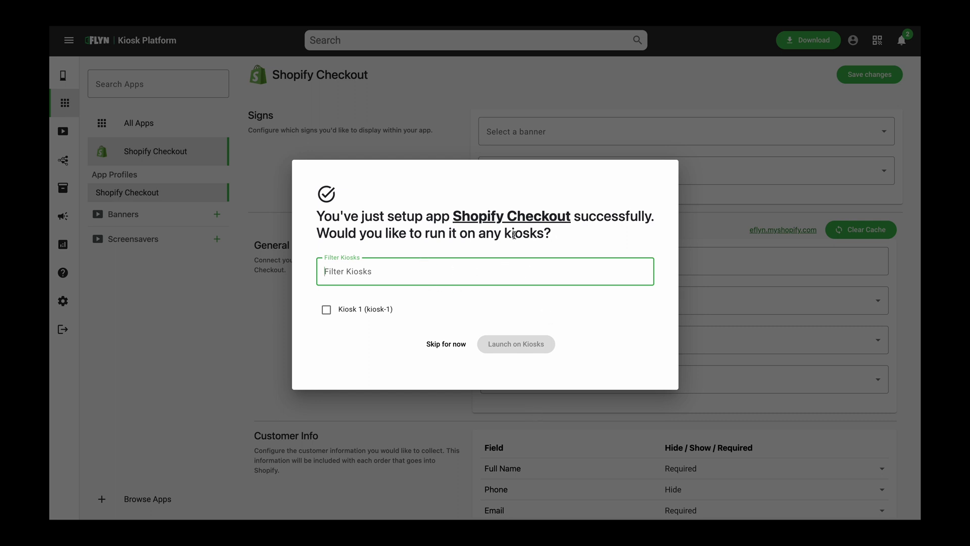
Launch Shopify Checkout on Kiosk 1 and open Kiosk 1's settings page
left_click(326, 309)
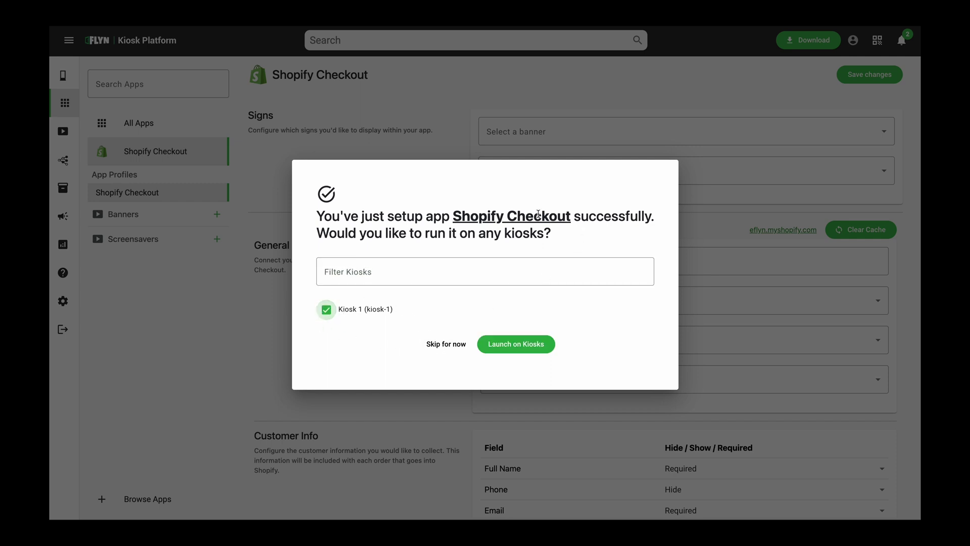
left_click(532, 347)
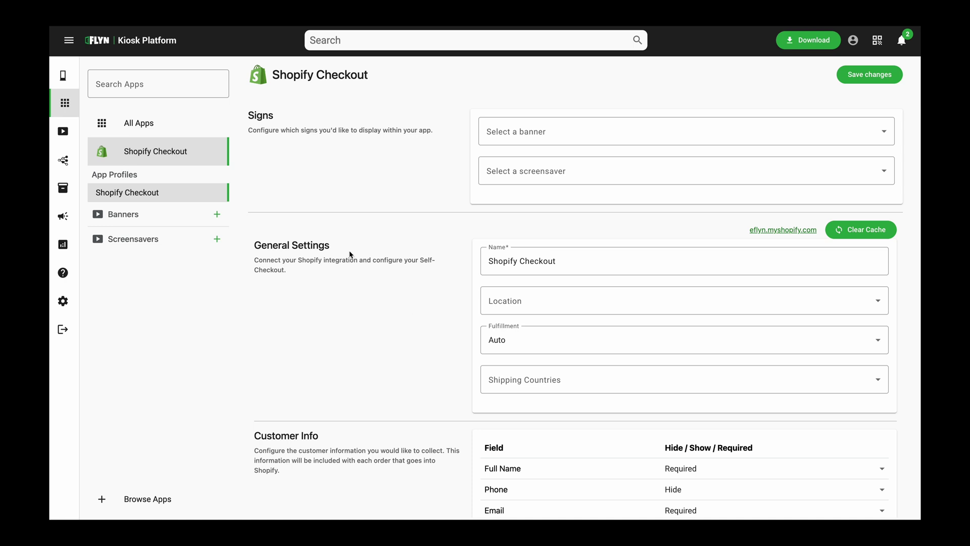
left_click(63, 76)
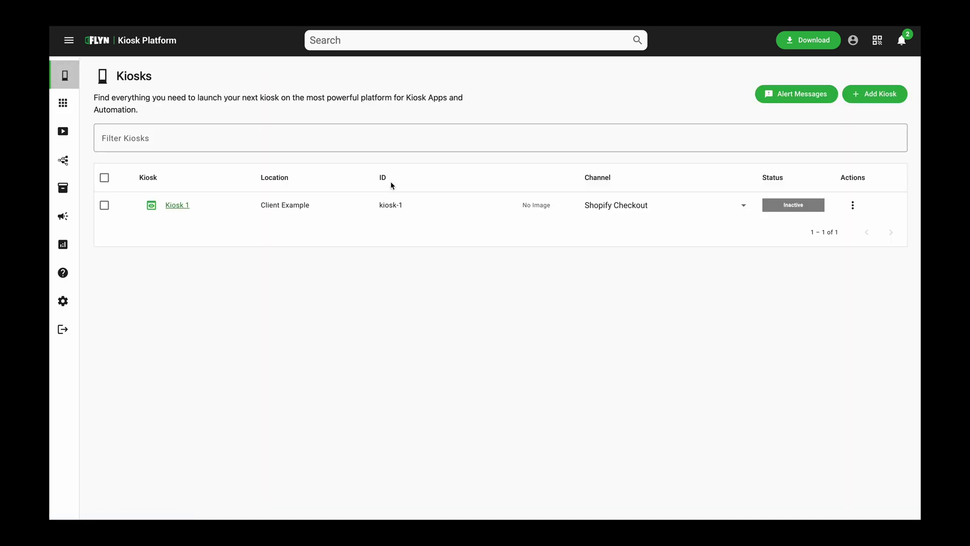
left_click(183, 211)
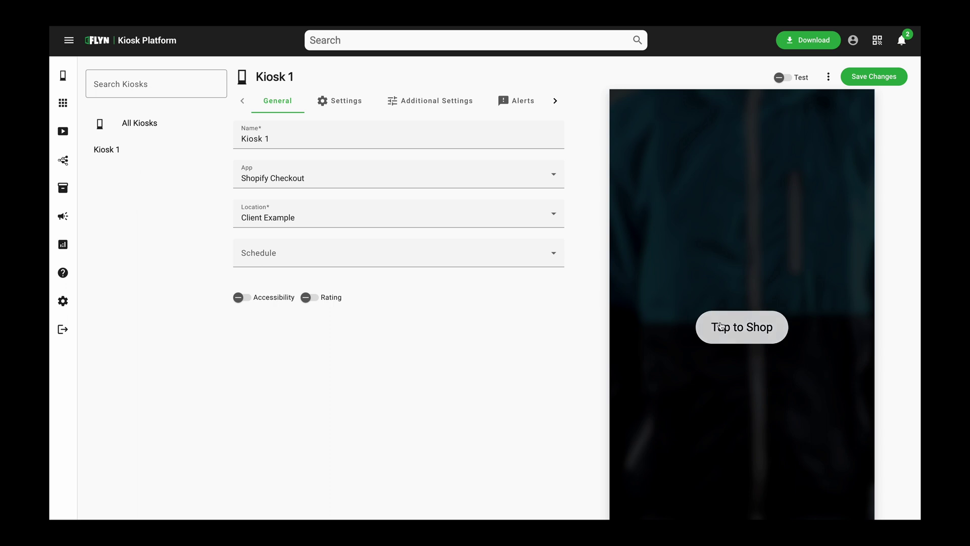
Start shopping in Kiosk 1's preview and open the Women's Apparel collection
scroll(673, 291, "down", 1)
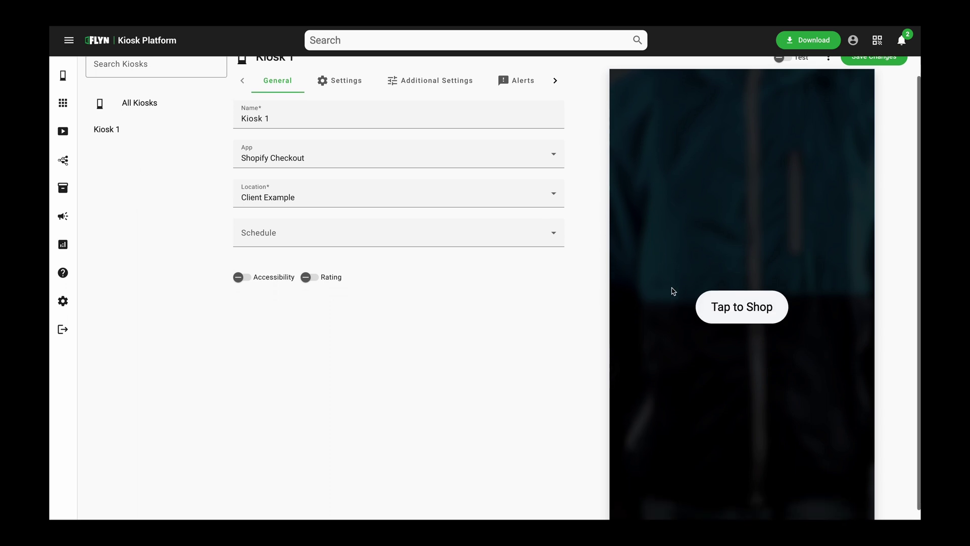
scroll(674, 291, "up", 1)
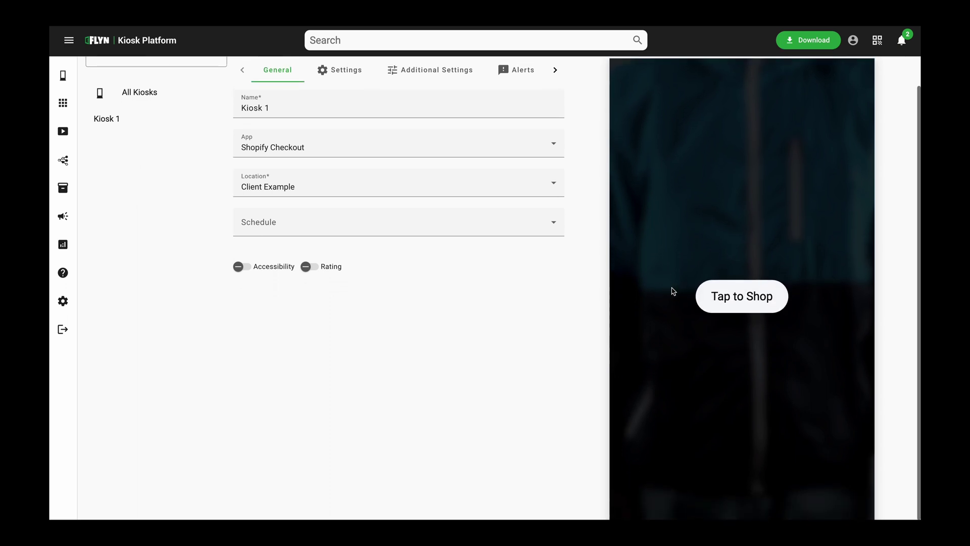
scroll(673, 291, "down", 1)
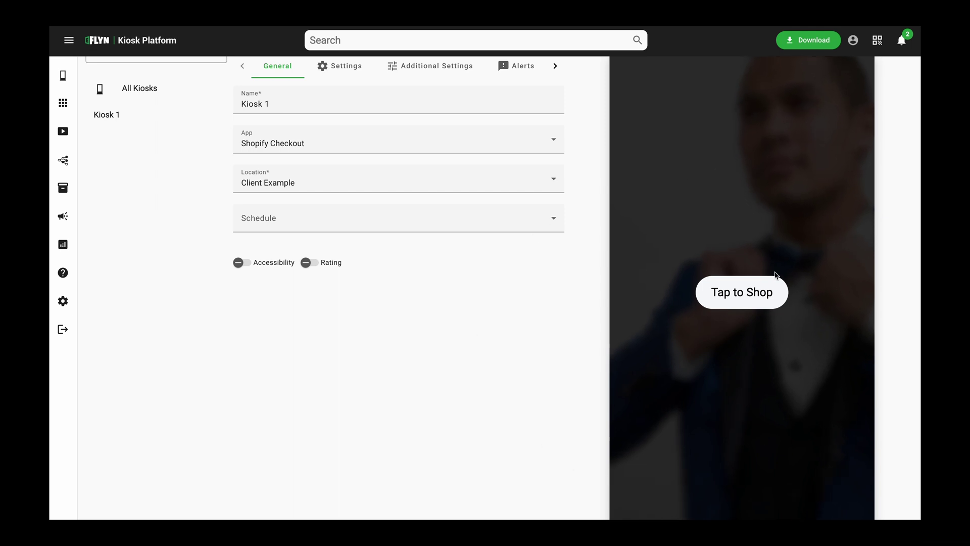
left_click(747, 294)
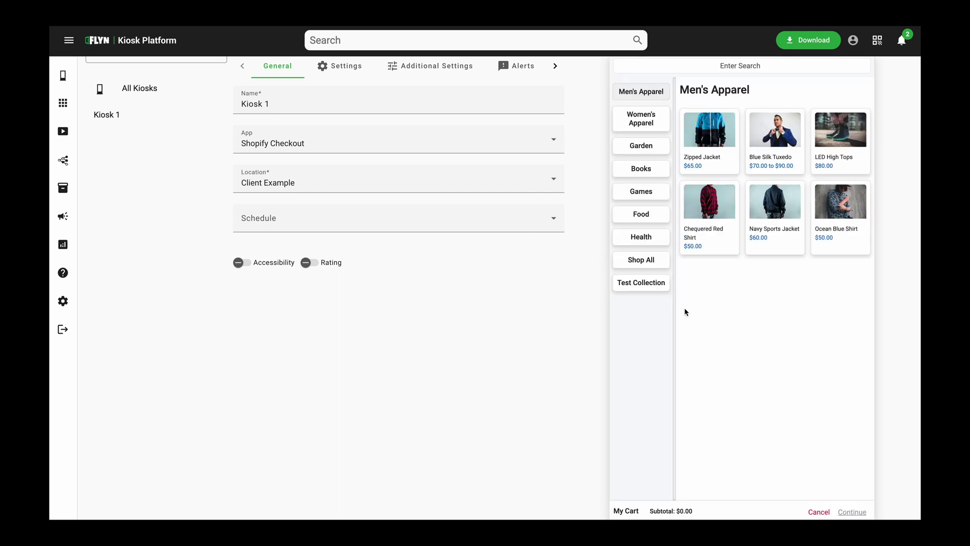
scroll(756, 322, "up", 1)
scroll(755, 322, "down", 1)
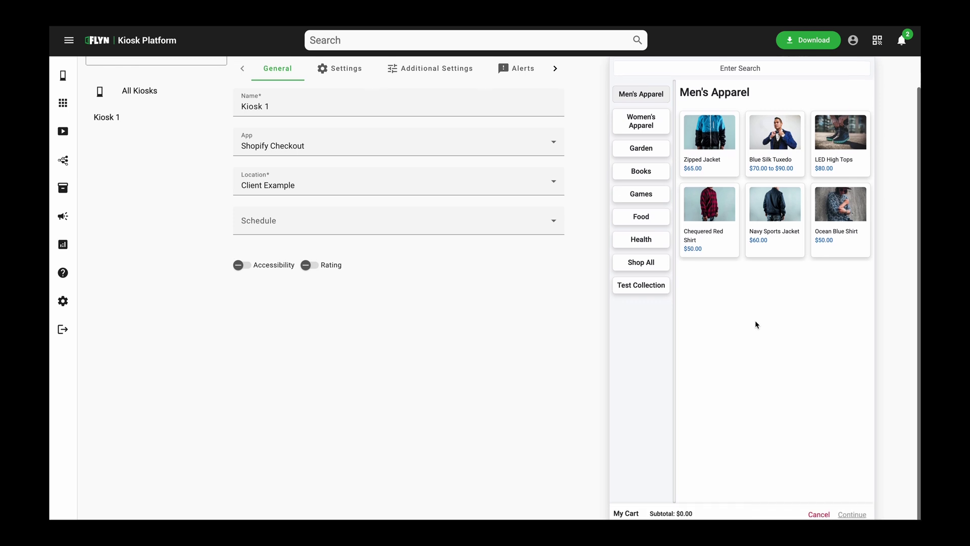
left_click(654, 123)
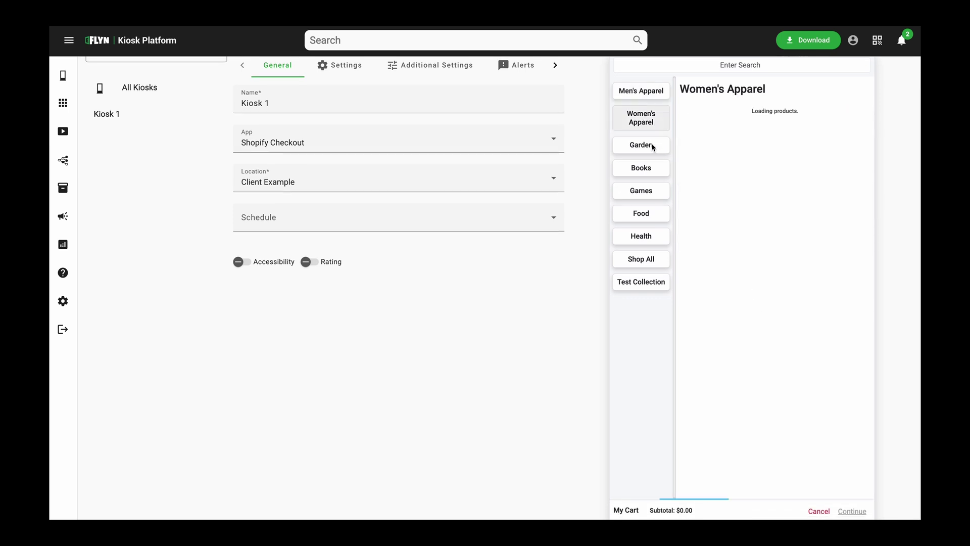
left_click(653, 91)
left_click(645, 130)
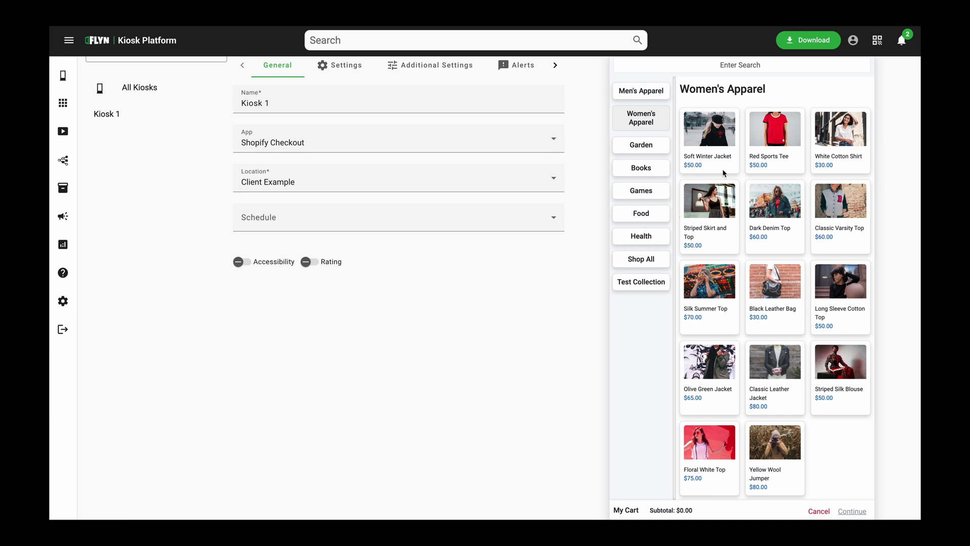
Add the Dark Denim Top and Striped Silk Blouse to the preview cart
left_click(768, 222)
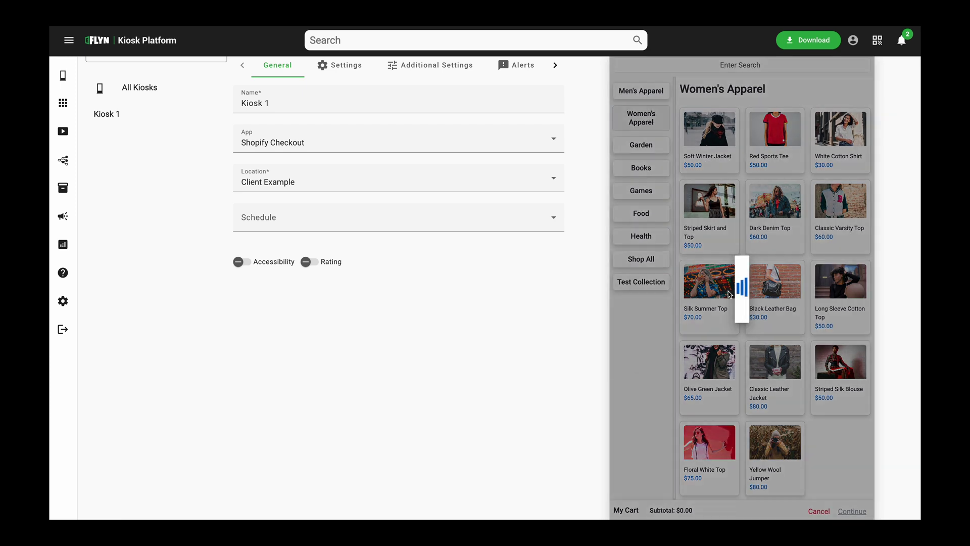
left_click(764, 346)
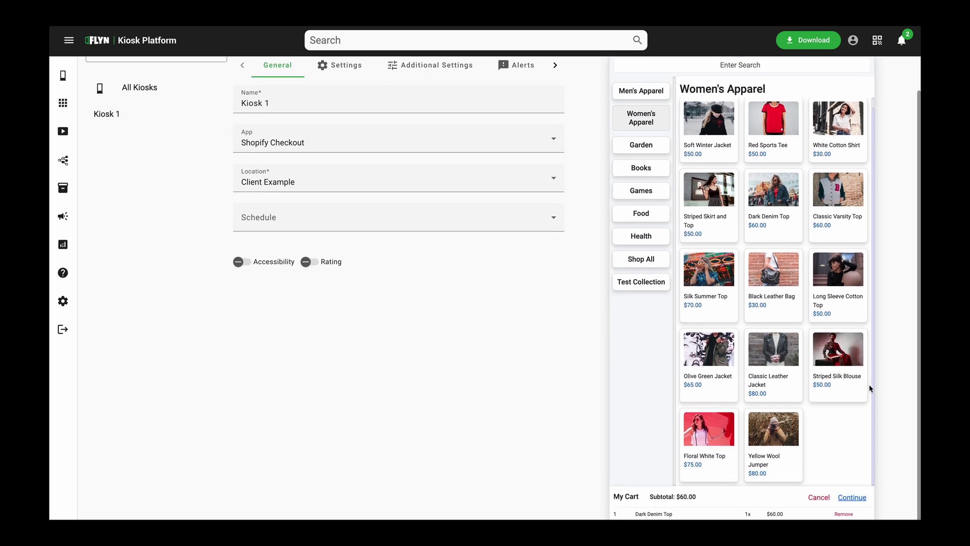
left_click(859, 394)
left_click(793, 346)
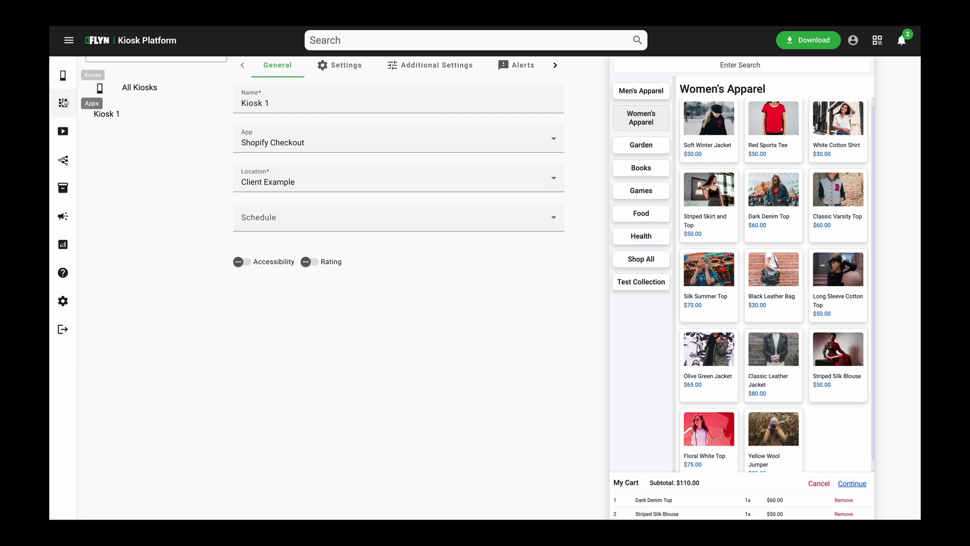
Pin Shopify Checkout to the sidebar and open its configuration page from the shortcut
left_click(65, 104)
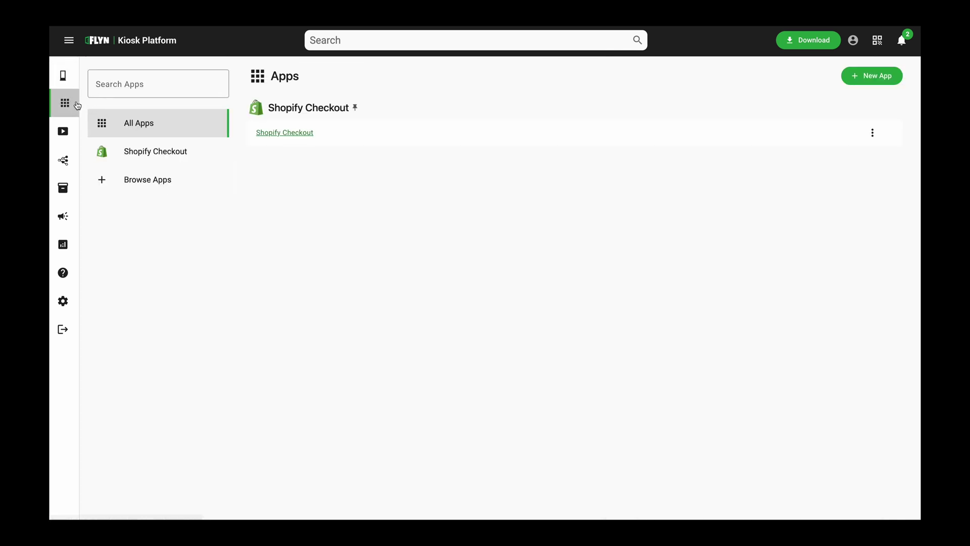
left_click(355, 108)
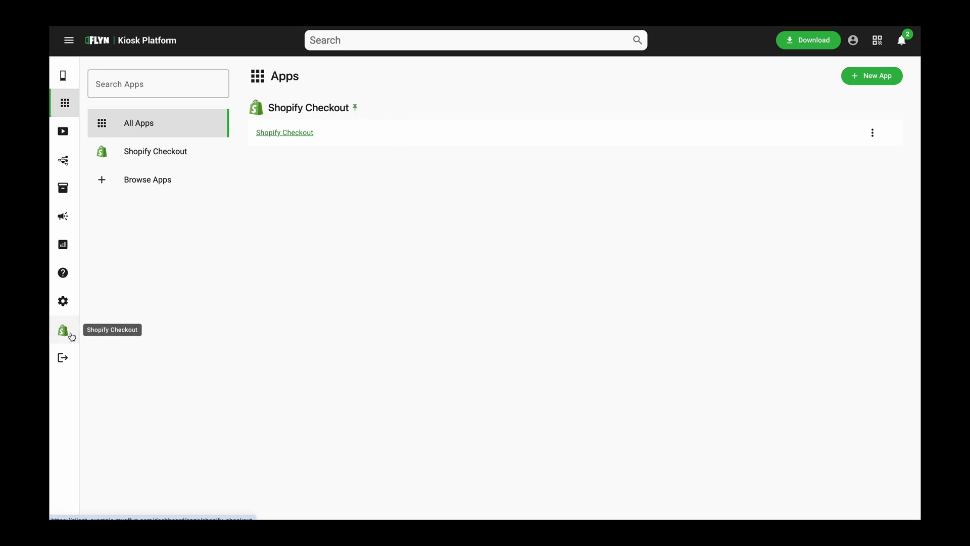
left_click(67, 336)
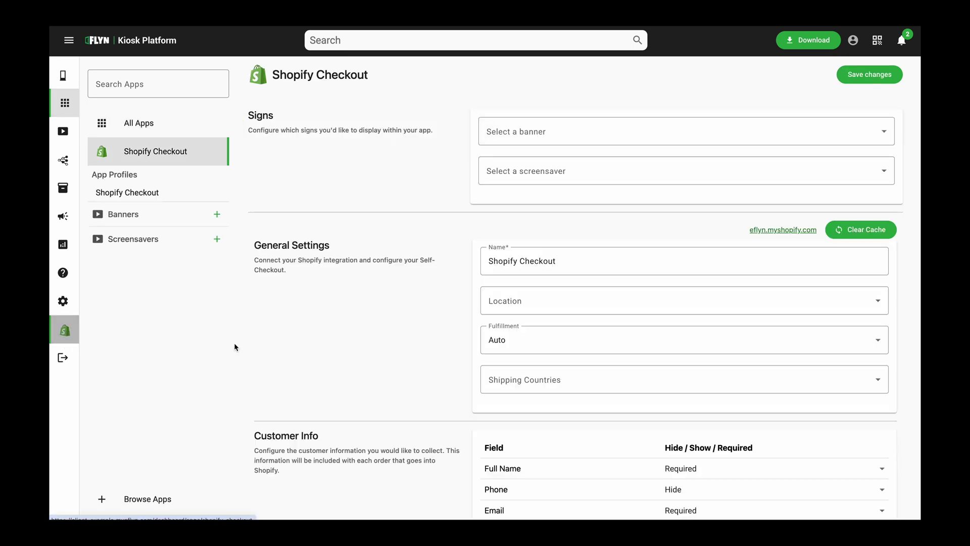
scroll(416, 238, "down", 2)
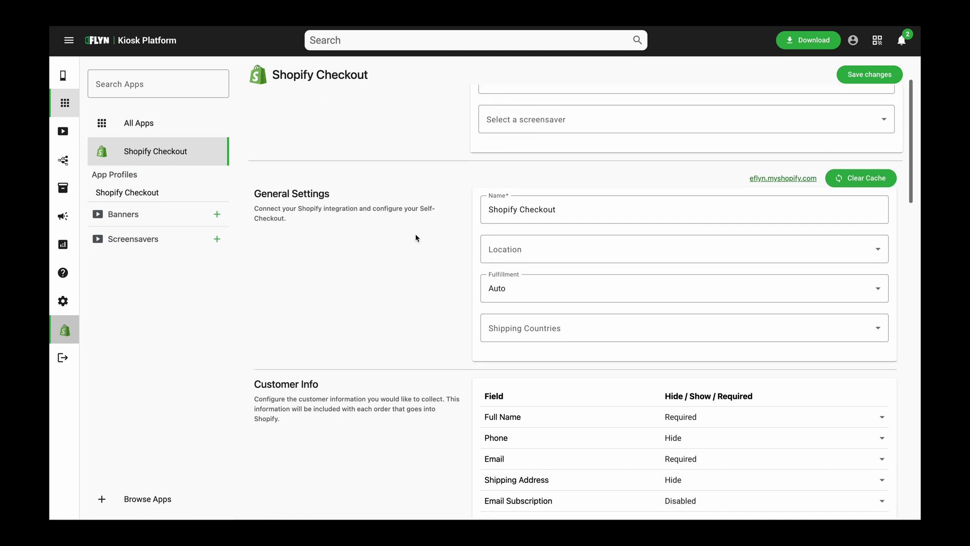
scroll(416, 238, "up", 2)
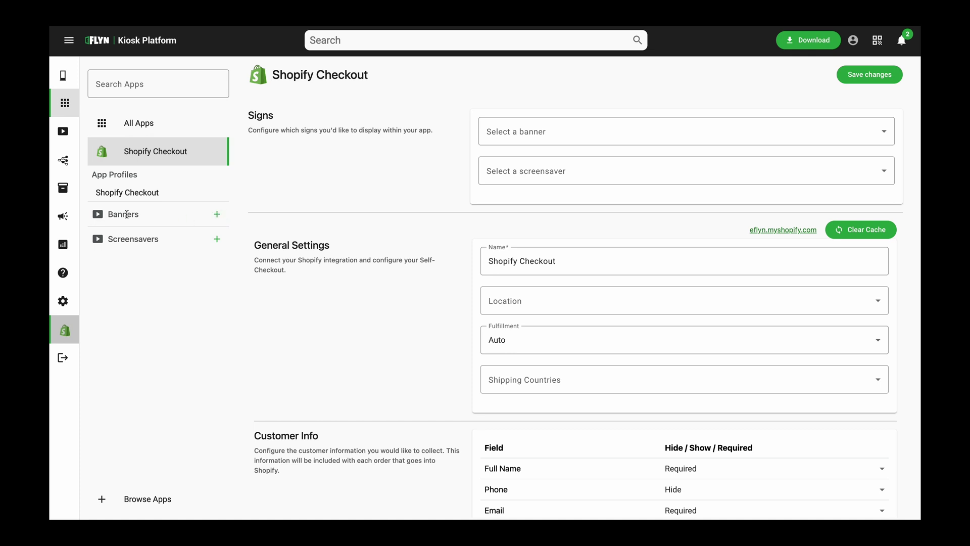
Start a new banner slideshow titled 'Shop Themed Banner'
left_click(218, 216)
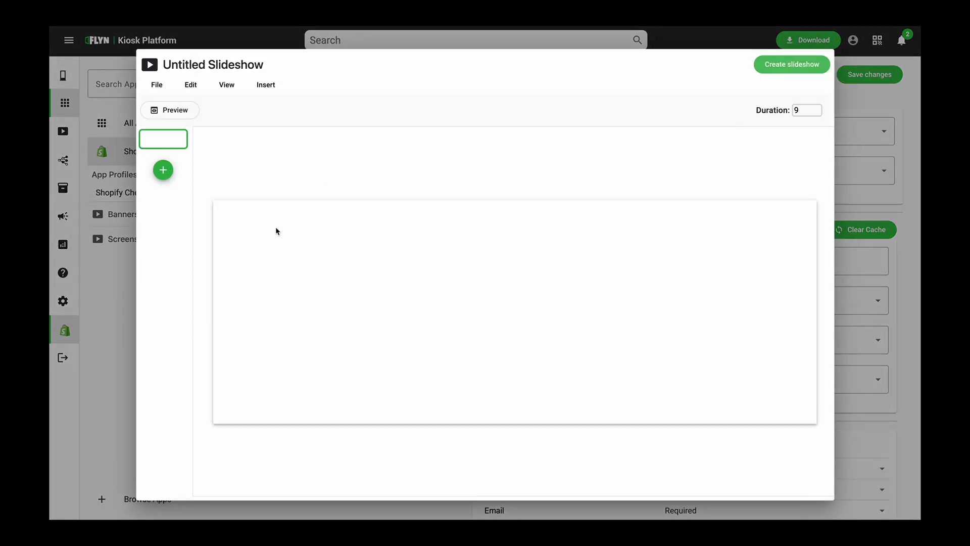
triple_click(220, 66)
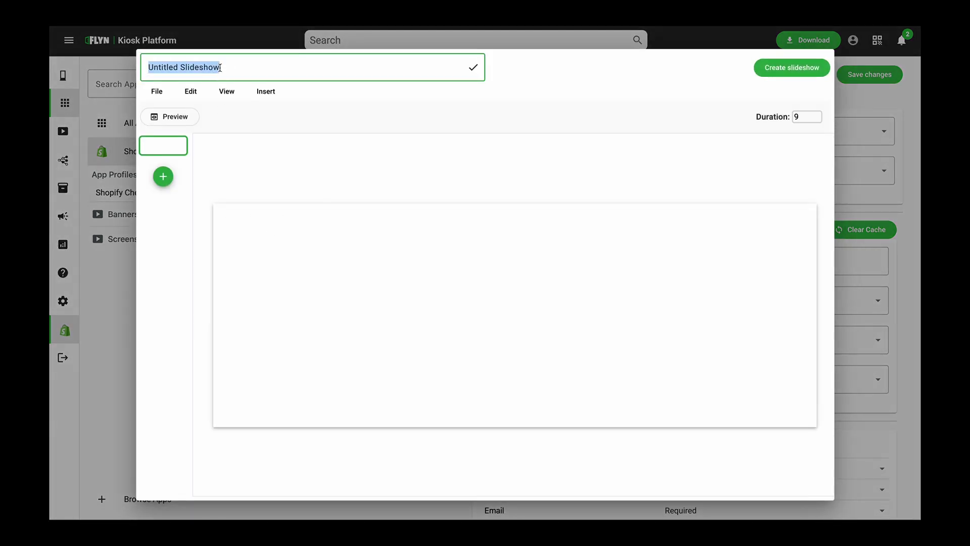
type("S")
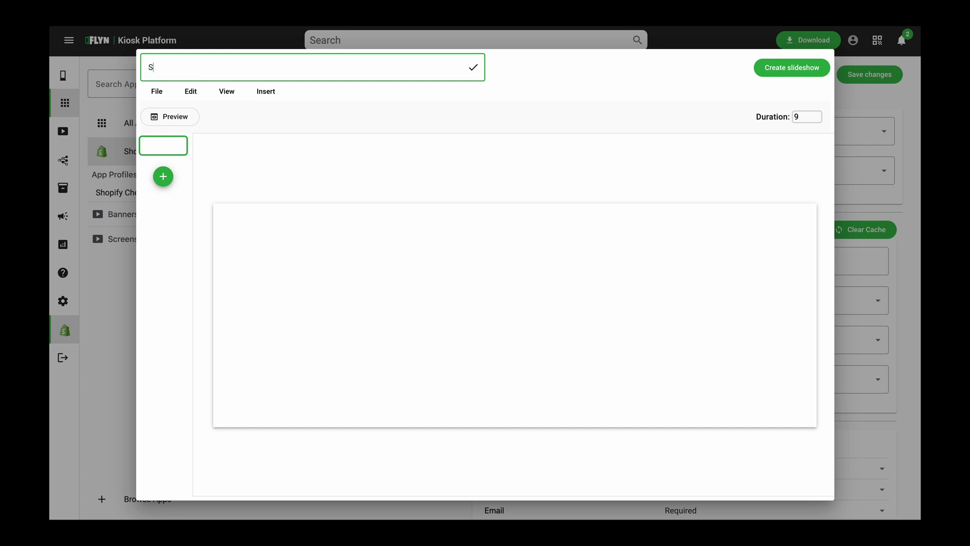
type("hopiThemed Banner")
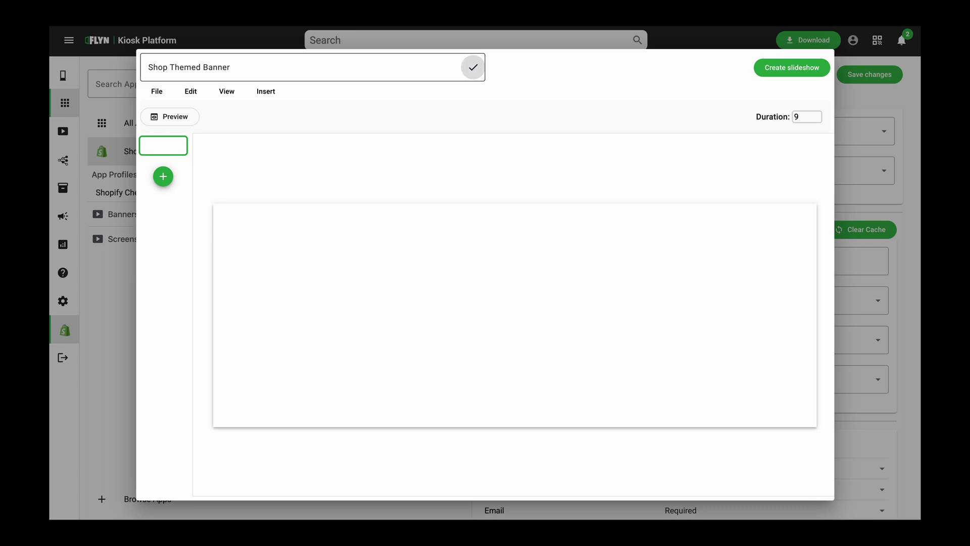
key("Return")
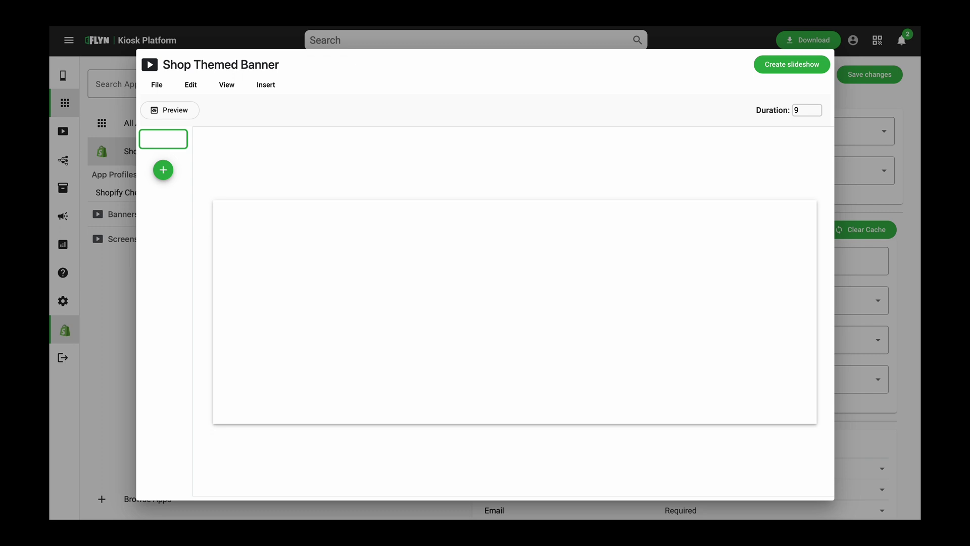
Place the red Kiosk Mart SALE image on the slide and create the slideshow
left_click(268, 85)
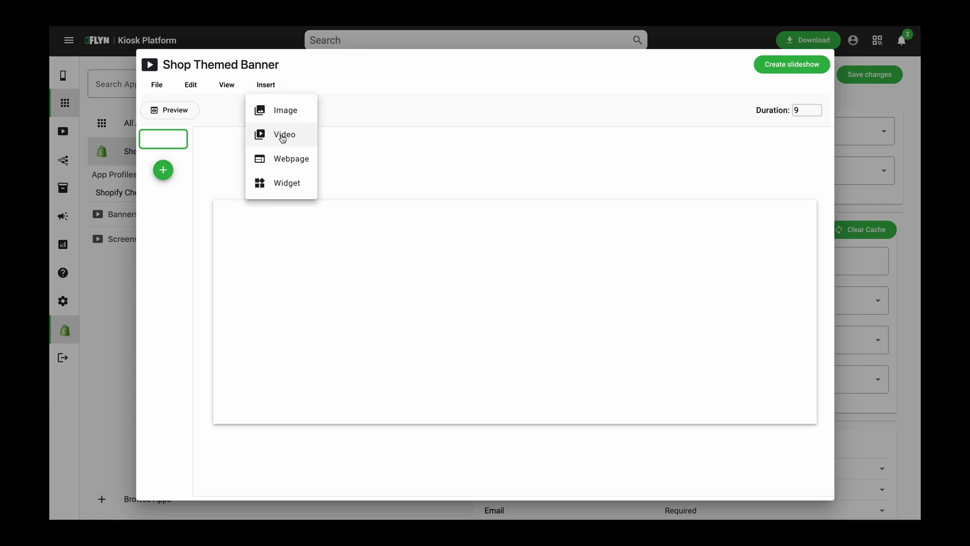
left_click(285, 185)
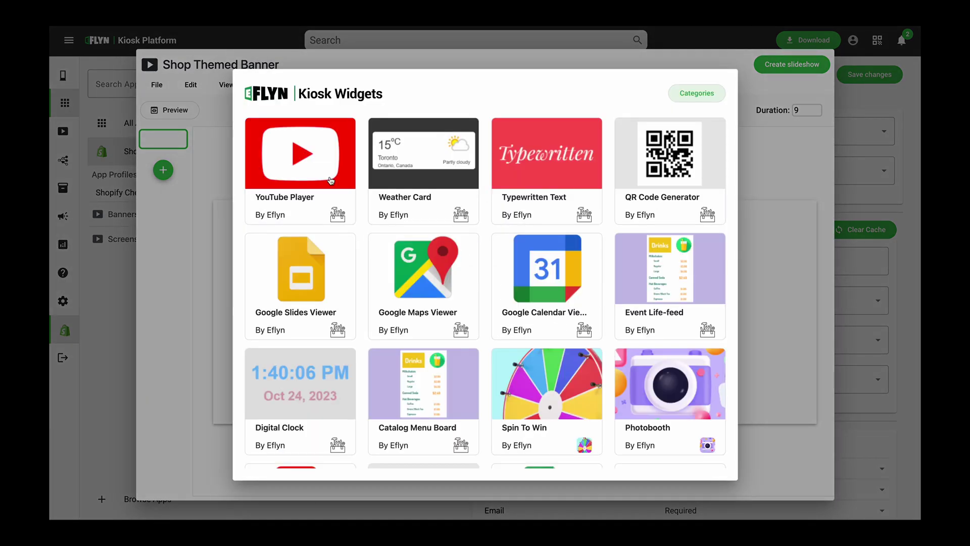
scroll(445, 247, "down", 2)
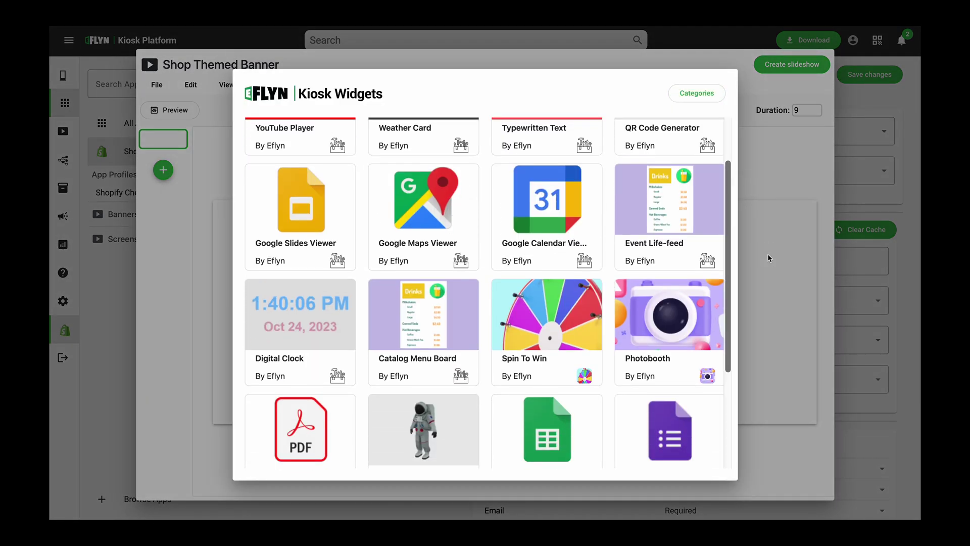
left_click(744, 259)
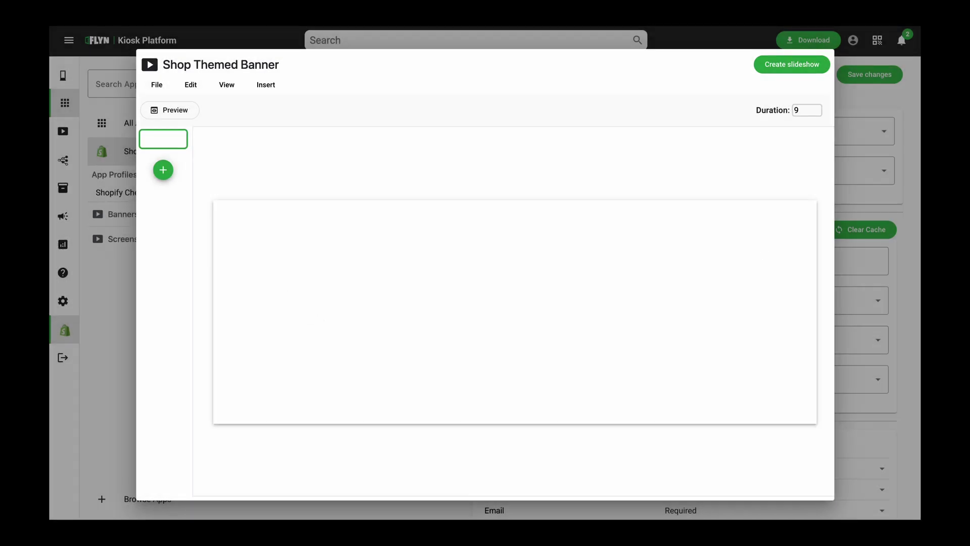
left_click_drag(507, 213, 545, 278)
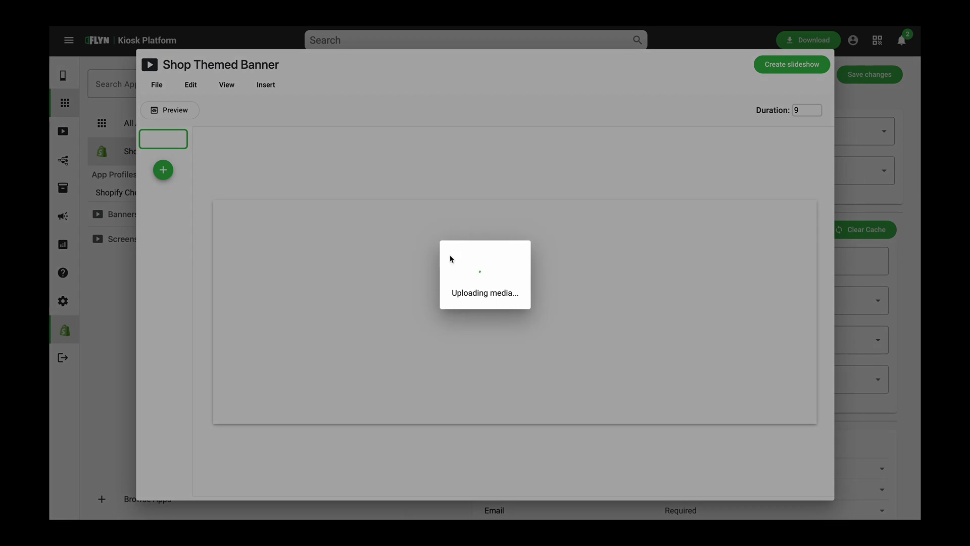
left_click(442, 293)
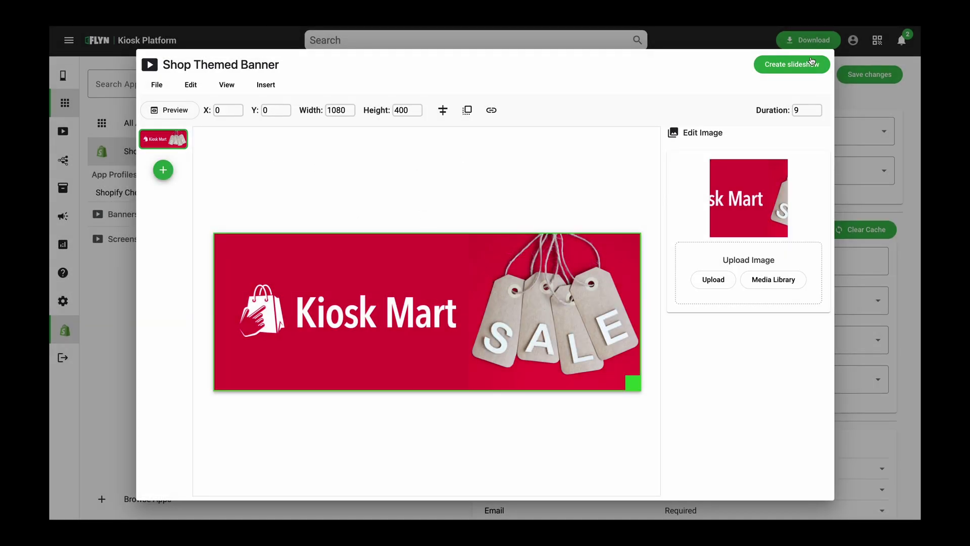
left_click(811, 61)
Choose Shop Themed Banner as Shopify Checkout's banner and save the settings
left_click(443, 294)
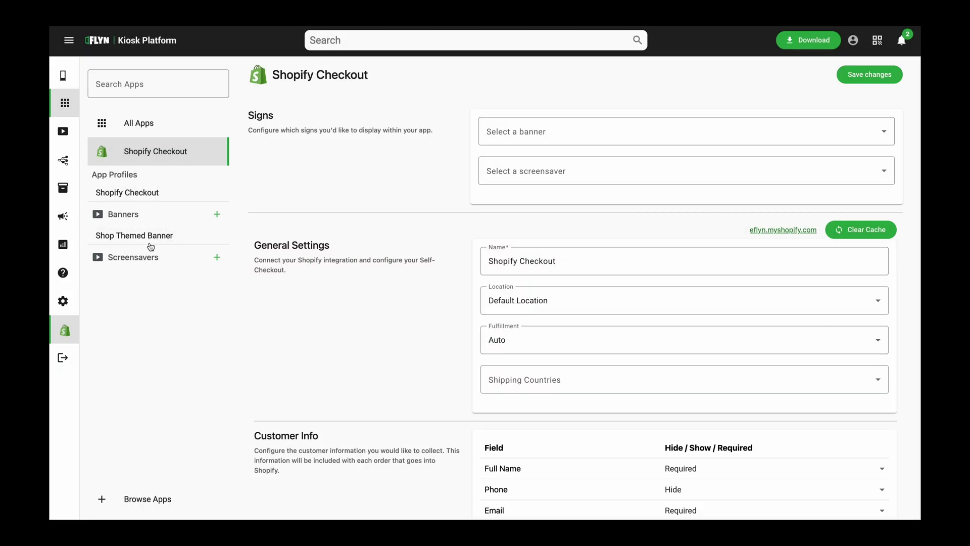
left_click(527, 131)
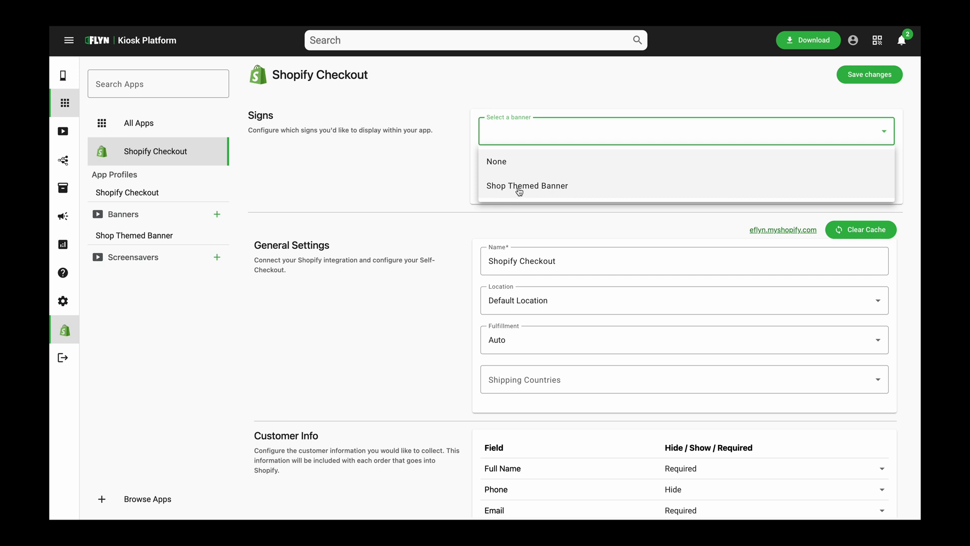
left_click(403, 149)
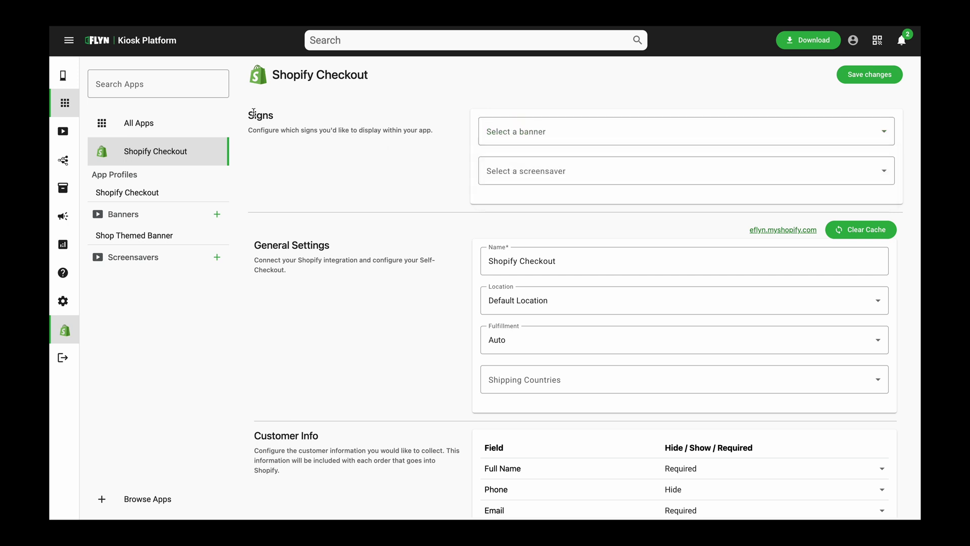
left_click(536, 131)
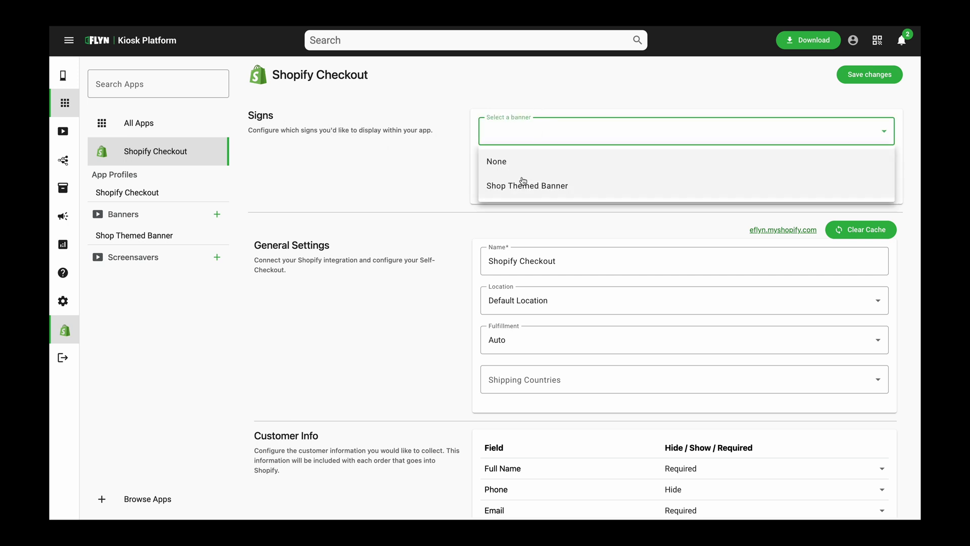
left_click(518, 183)
left_click(891, 79)
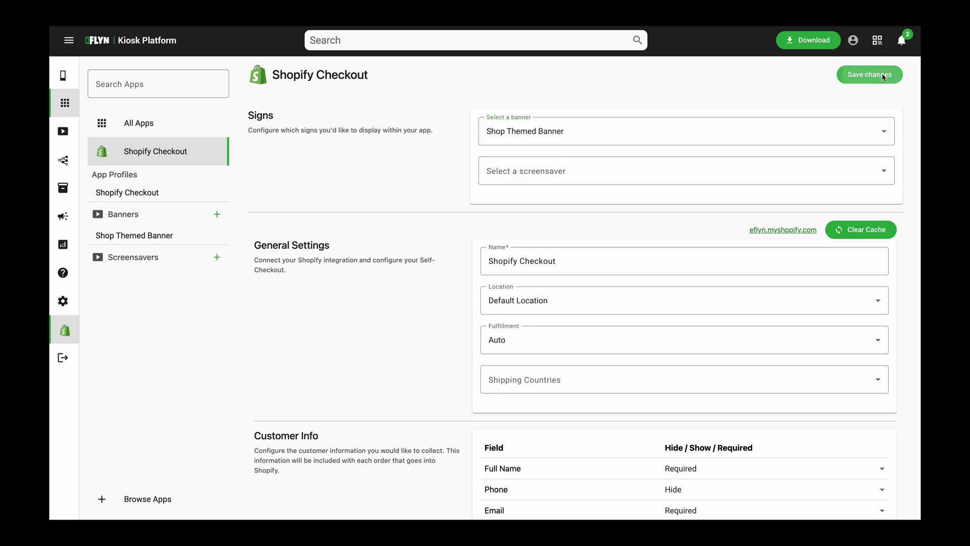
left_click(457, 296)
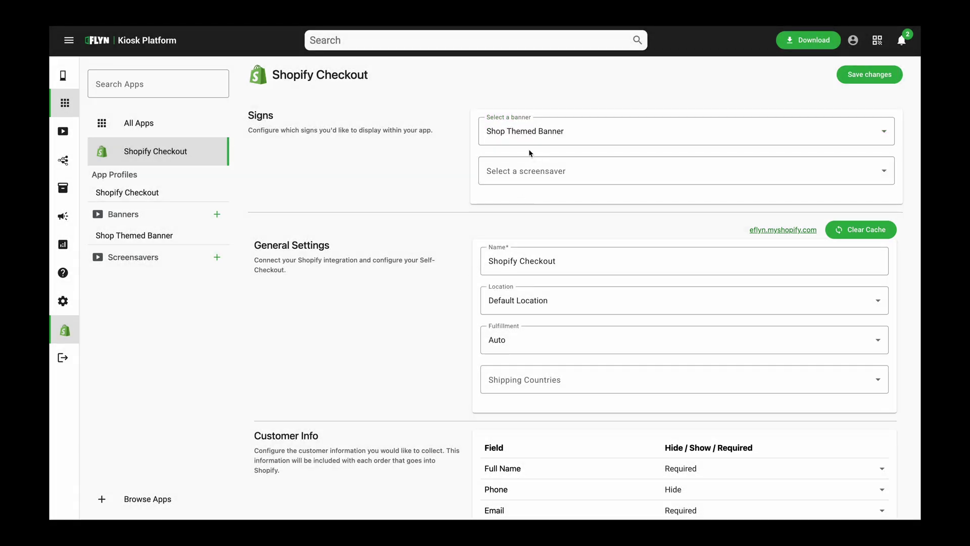
Browse Books, Men's Apparel and Shop All in Kiosk 1's preview, then return to Shopify Checkout
left_click(70, 75)
left_click(193, 205)
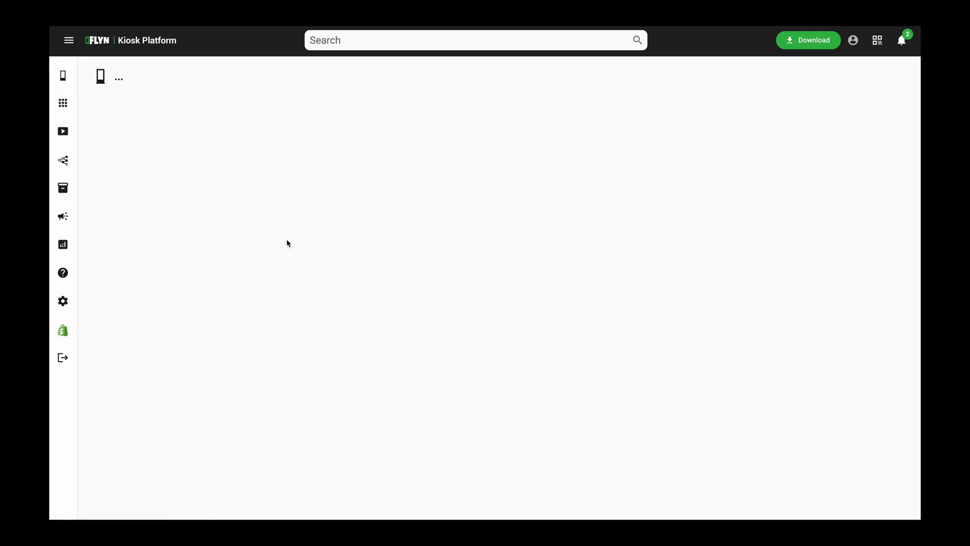
scroll(737, 243, "down", 1)
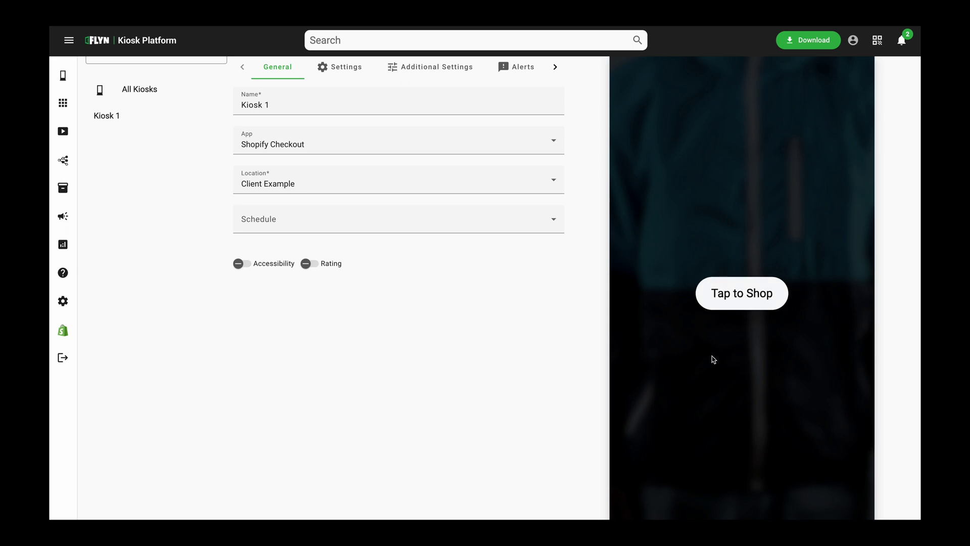
left_click(756, 300)
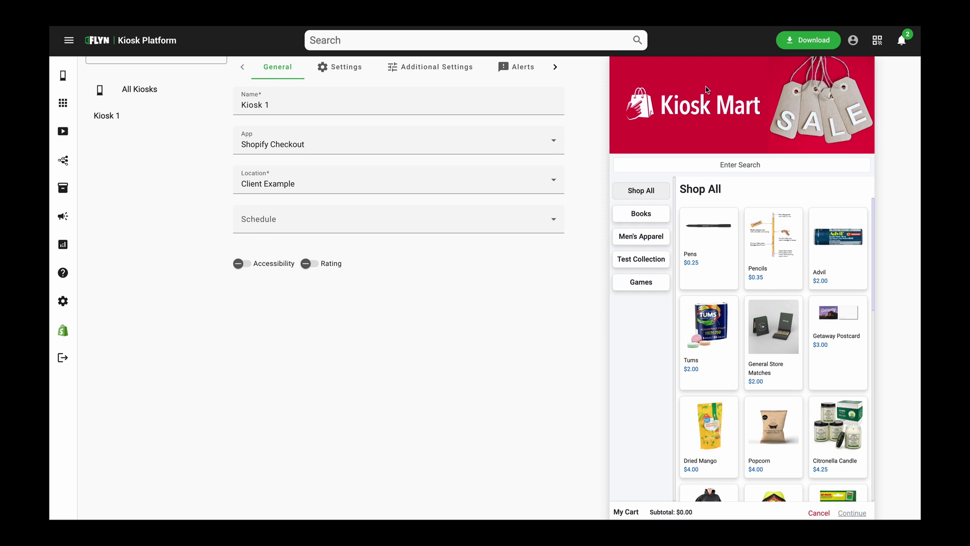
left_click(653, 216)
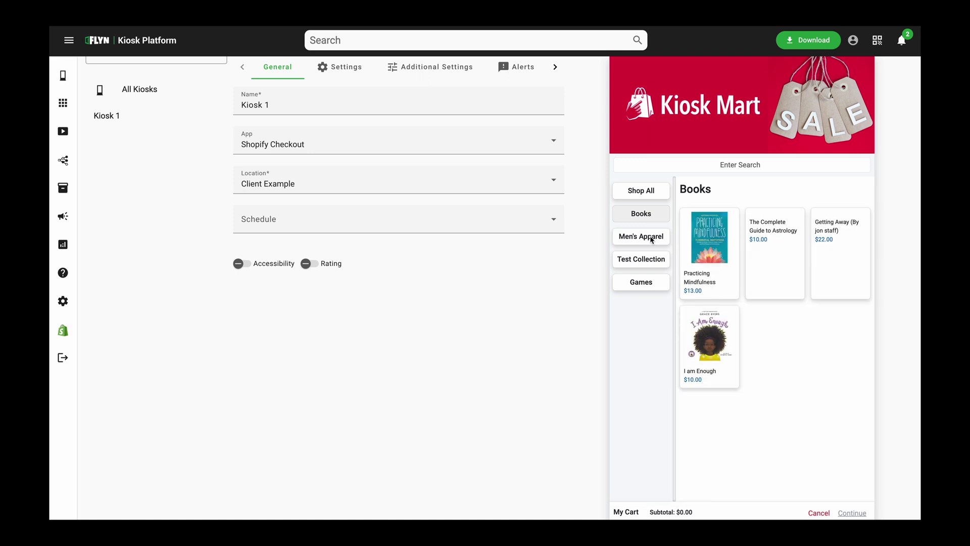
left_click(651, 243)
left_click(657, 193)
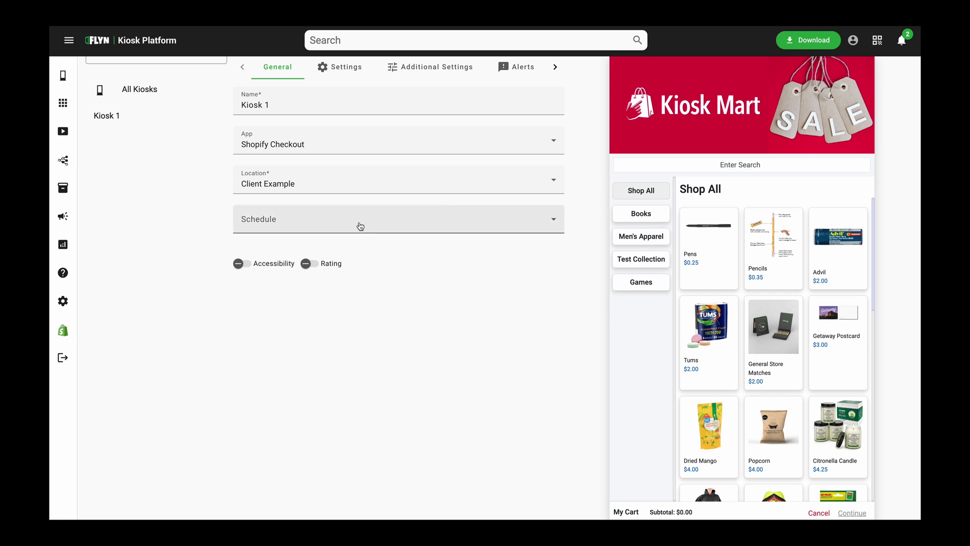
left_click(70, 341)
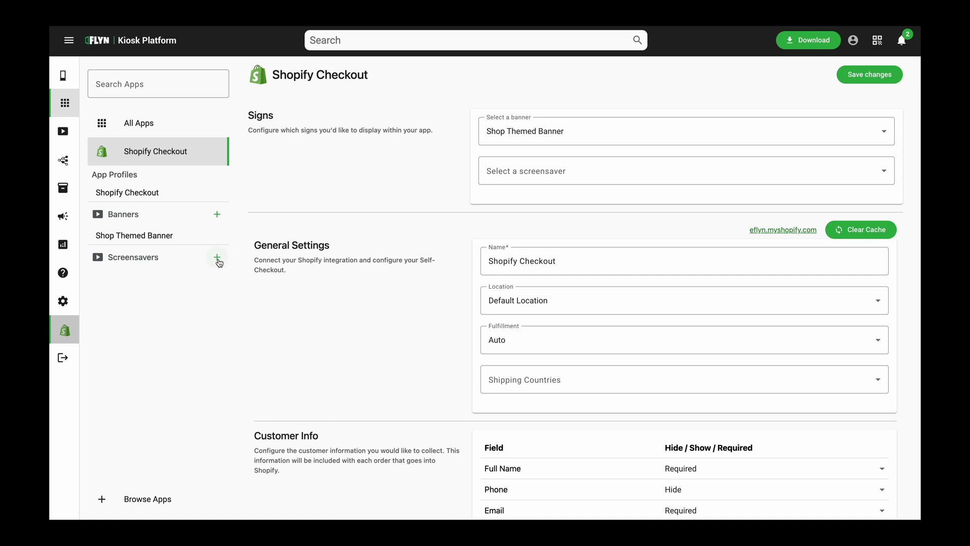
Start a new screensaver slideshow titled 'Shop Screensaver'
left_click(218, 260)
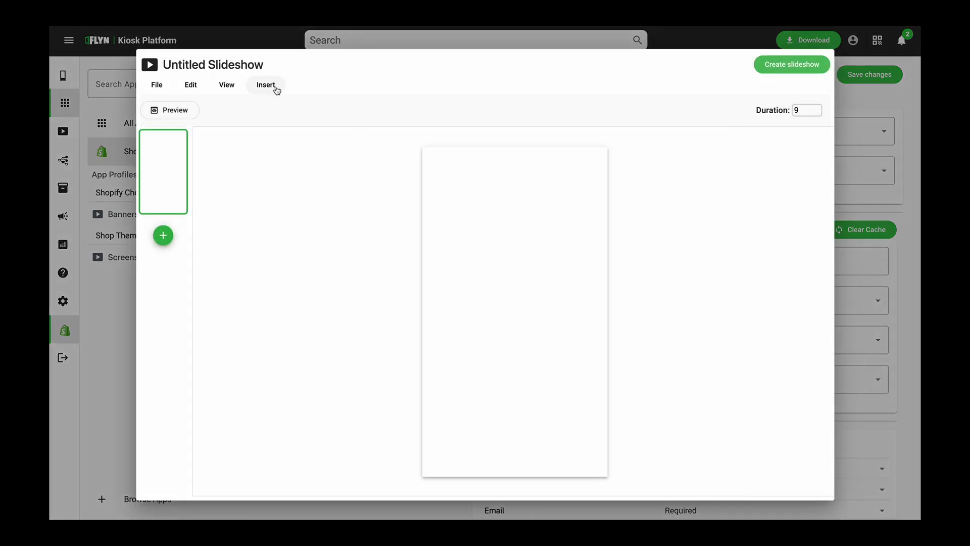
left_click(235, 66)
type("Sh")
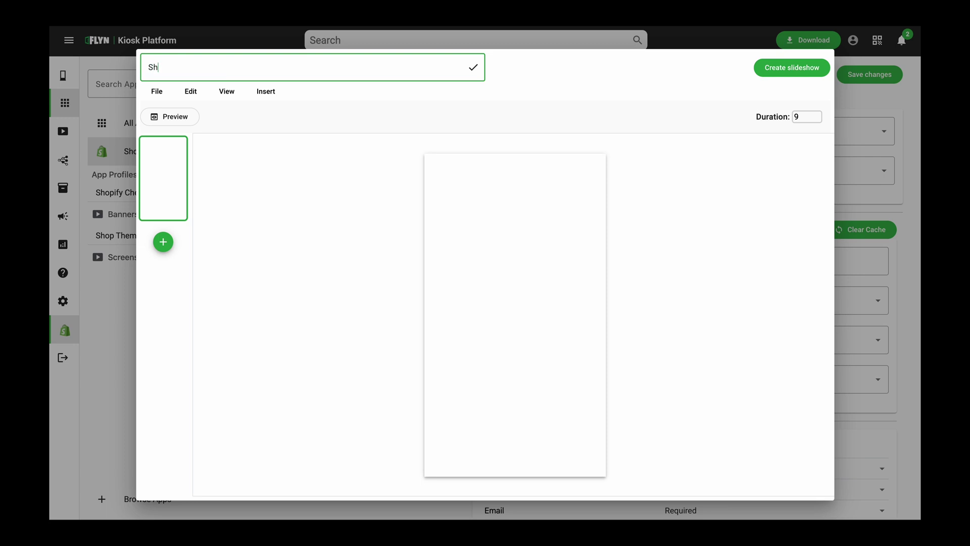
type("op Screensaver")
key("Return")
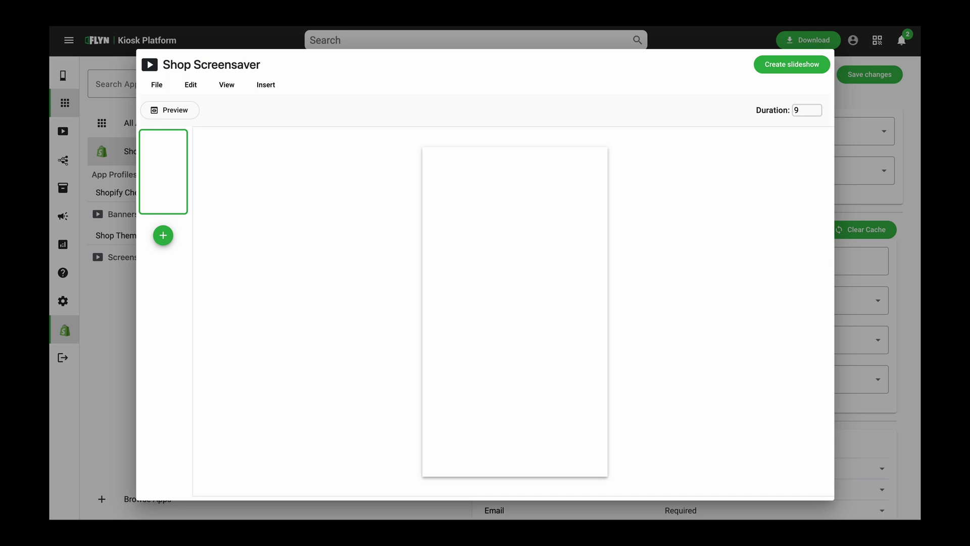
Place the shopping-cart image on slide 1 and the shopping-bags image on a new slide 2
left_click_drag(596, 280, 546, 290)
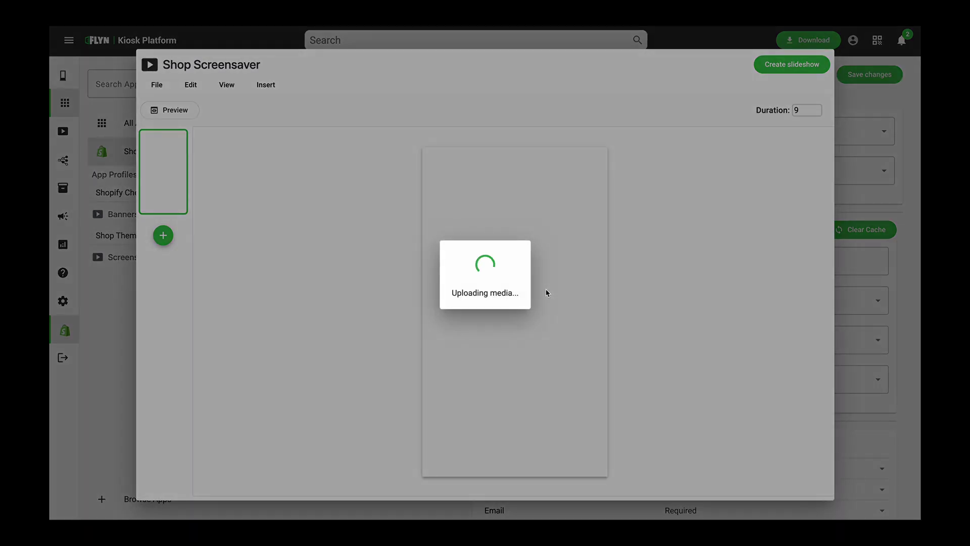
left_click(444, 298)
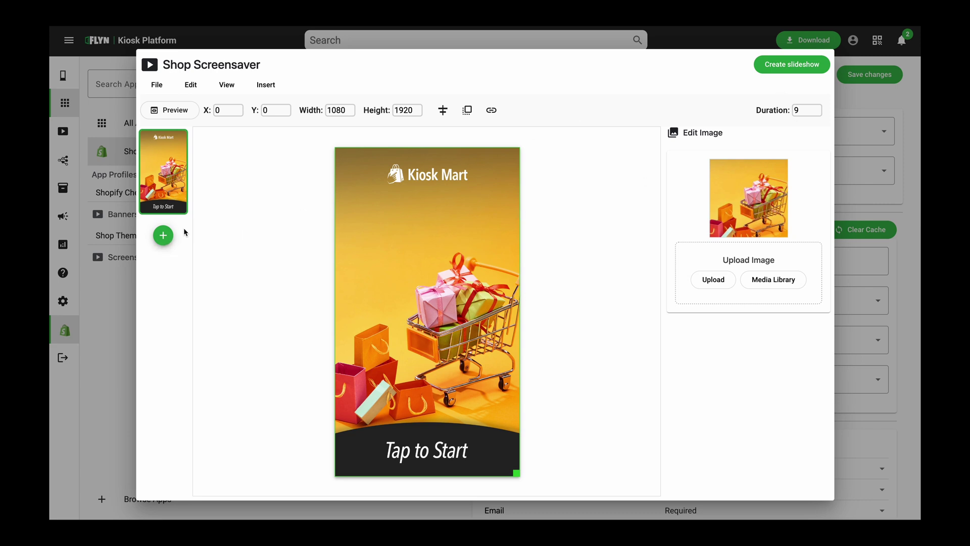
left_click(162, 235)
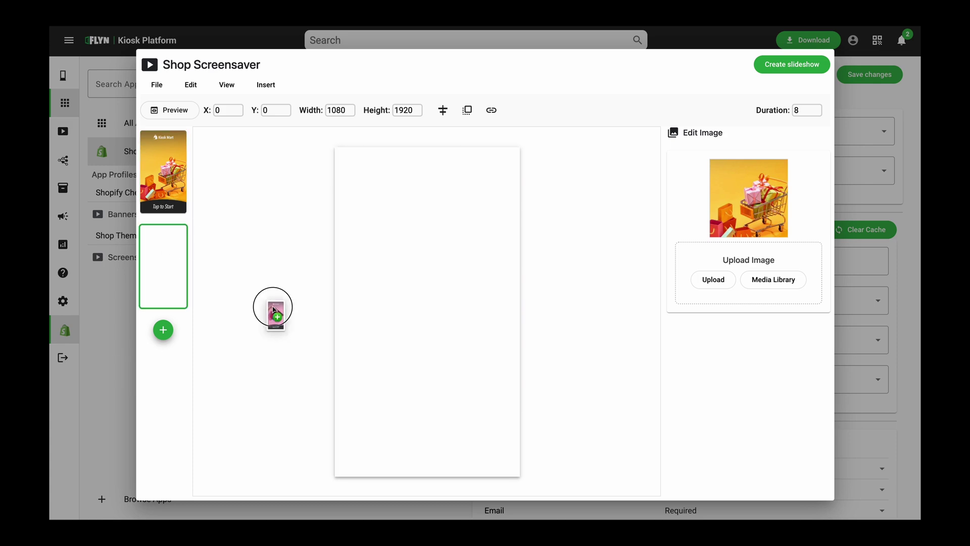
left_click_drag(273, 307, 423, 288)
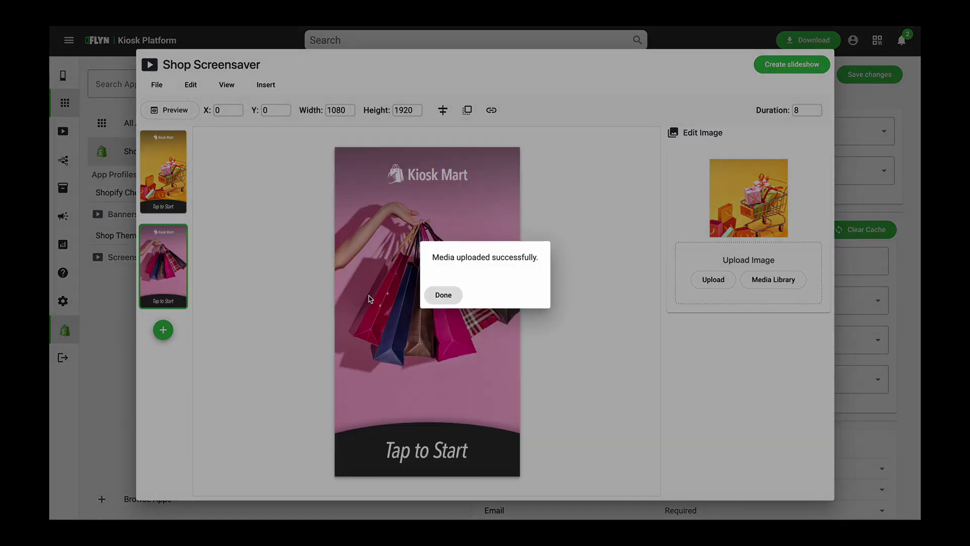
left_click(444, 295)
Set the second slide's display duration to 6 seconds
left_click(179, 192)
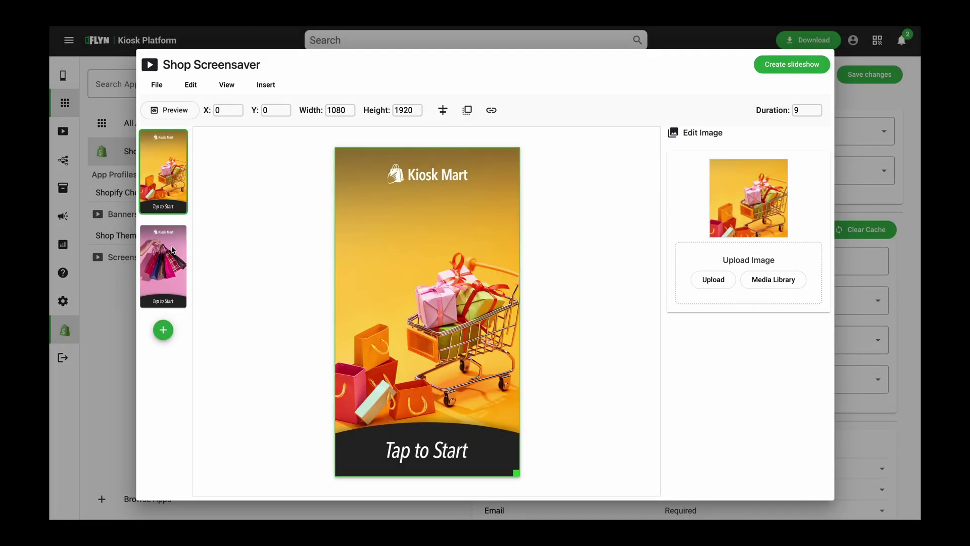
left_click(174, 250)
left_click(162, 192)
left_click(160, 258)
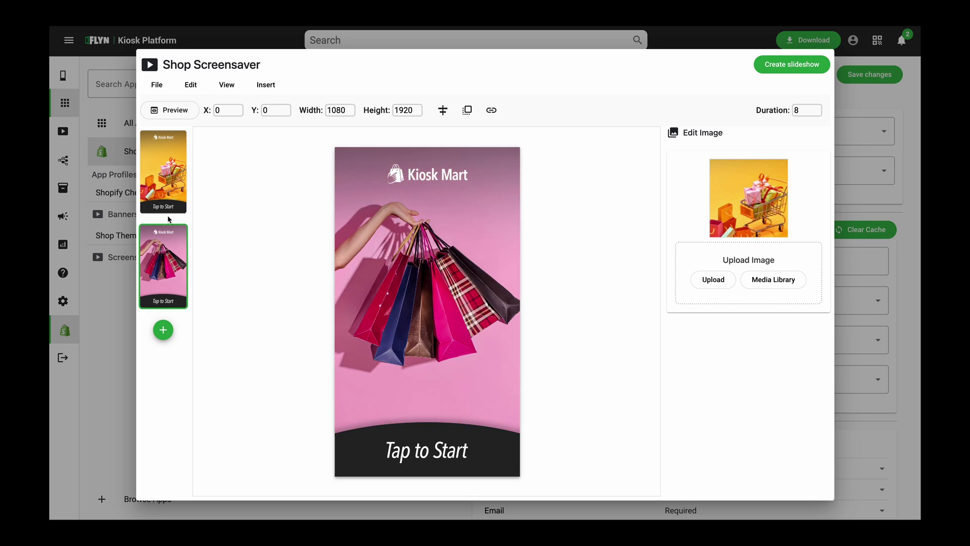
left_click(168, 204)
left_click(167, 252)
left_click(173, 173)
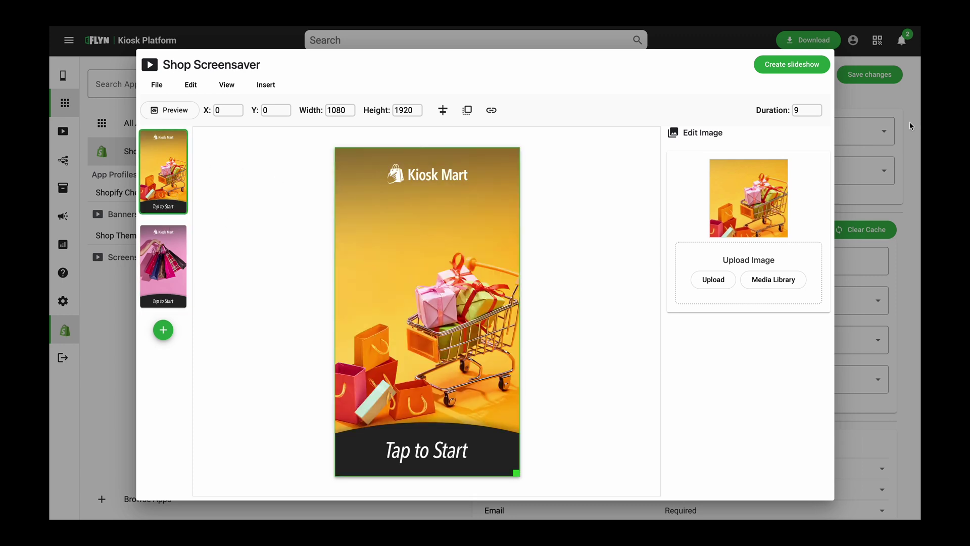
double_click(817, 112)
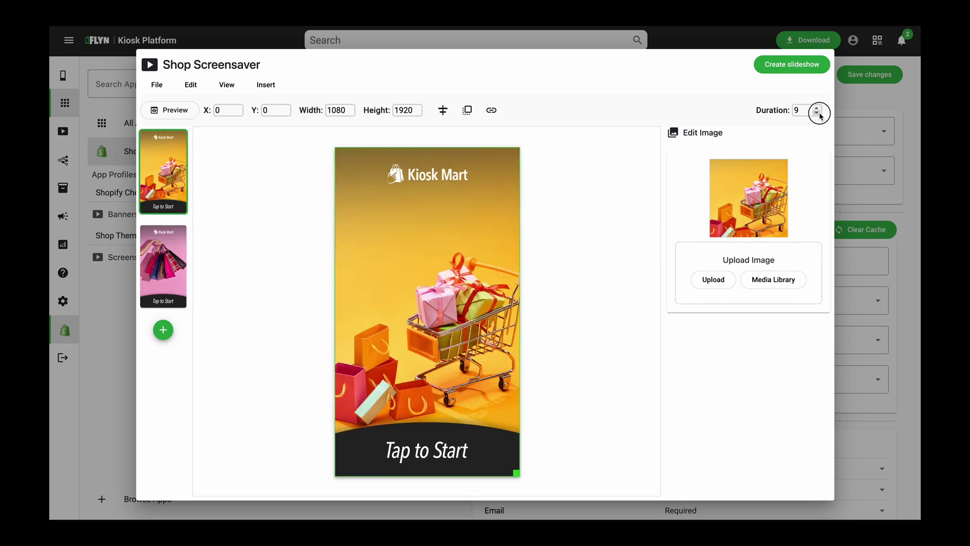
left_click(175, 277)
left_click(597, 208)
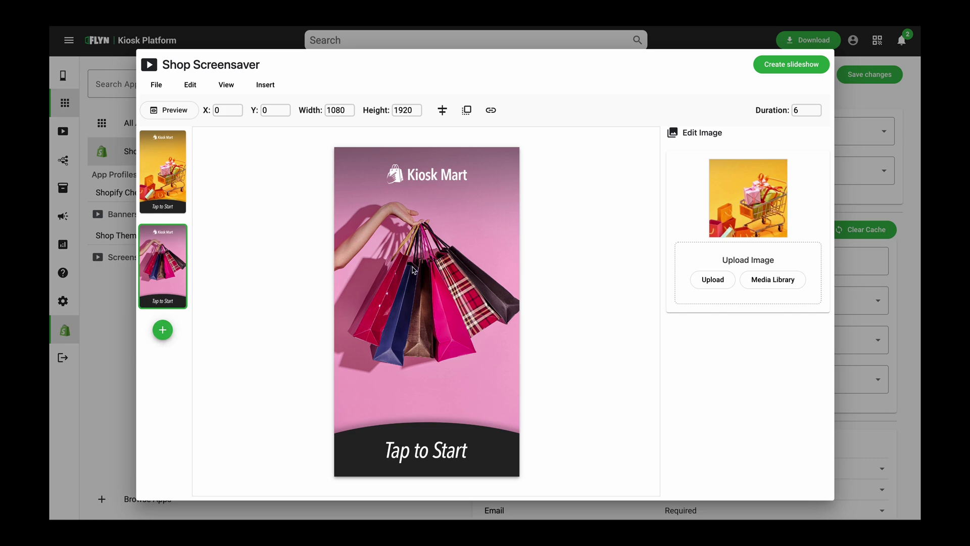
Create the Shop Screensaver slideshow and dismiss the confirmation message
left_click(813, 69)
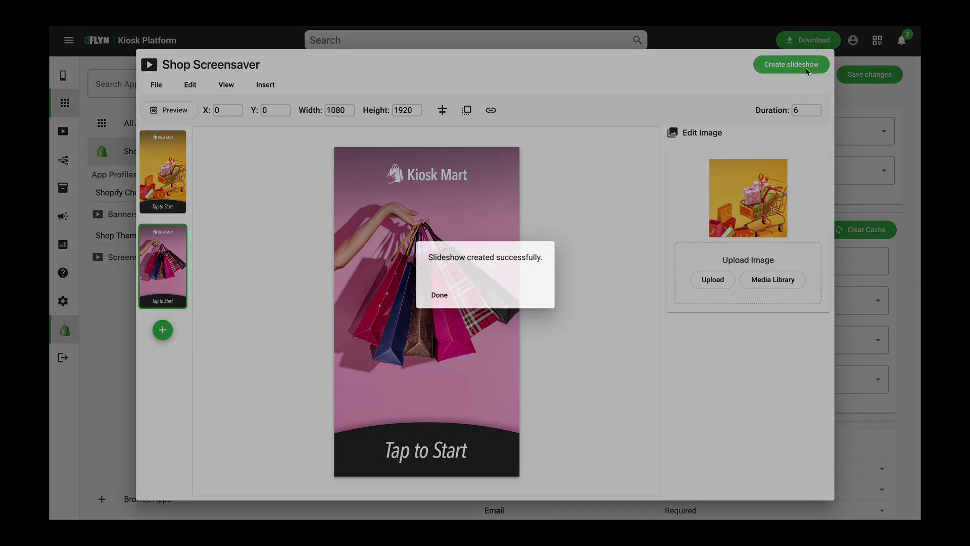
left_click(438, 294)
left_click(893, 351)
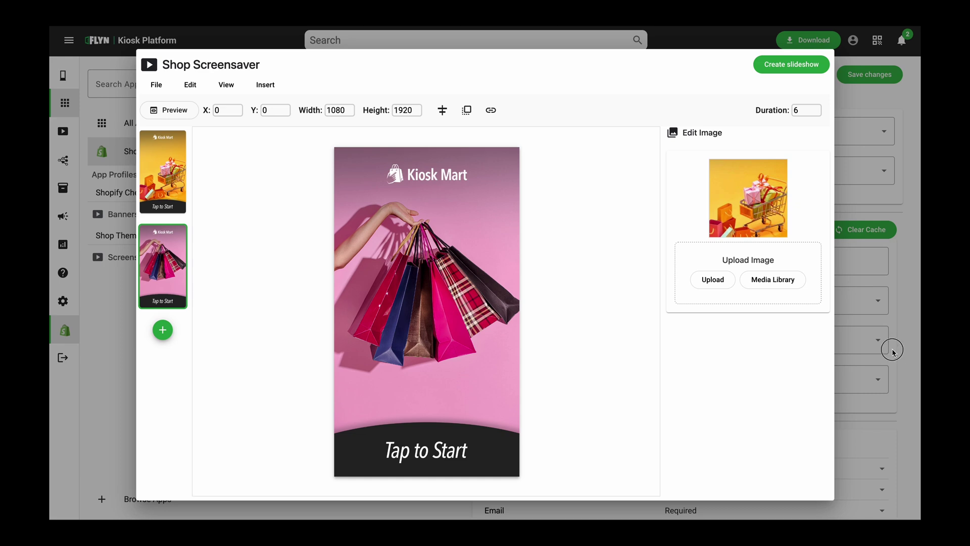
left_click(546, 380)
left_click(527, 410)
left_click(392, 388)
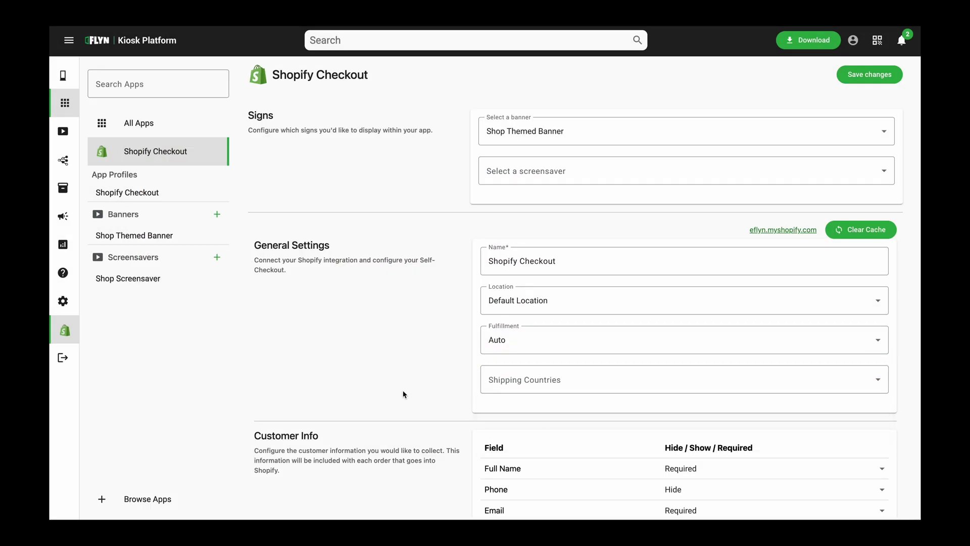
Select Shop Screensaver as the Shopify Checkout screensaver and save the settings
left_click(542, 180)
left_click(537, 226)
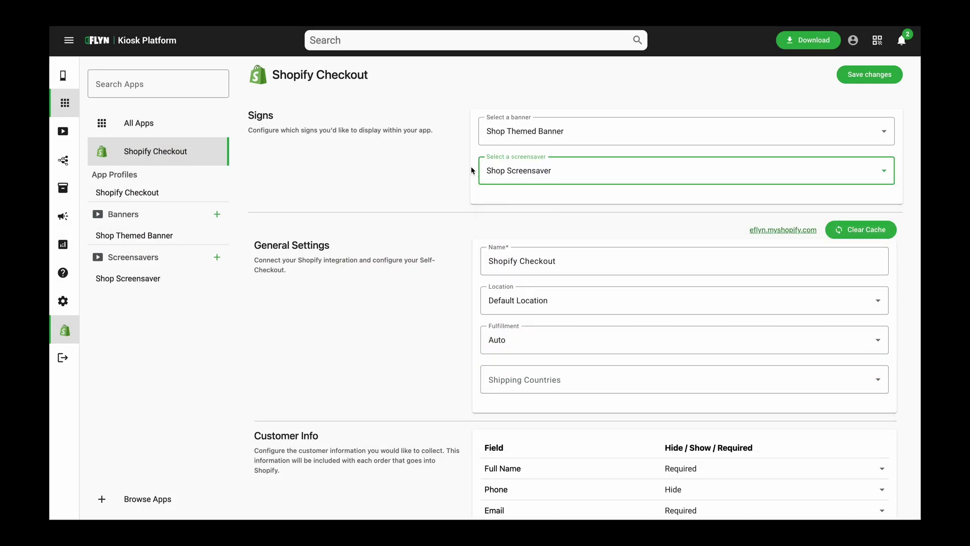
left_click(877, 76)
Open Kiosk 1 and wake its preview from the screensaver into the shop listing
left_click(66, 75)
left_click(173, 207)
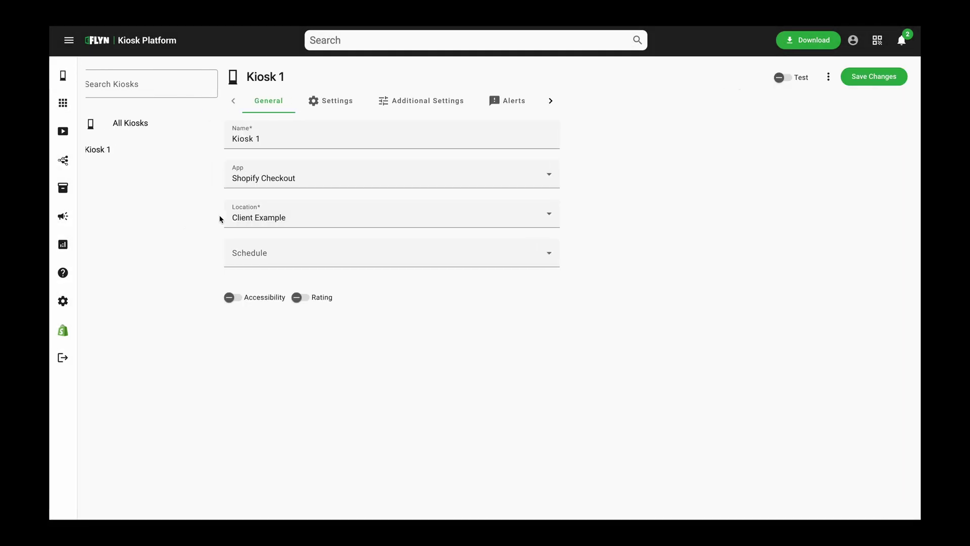
scroll(417, 221, "down", 1)
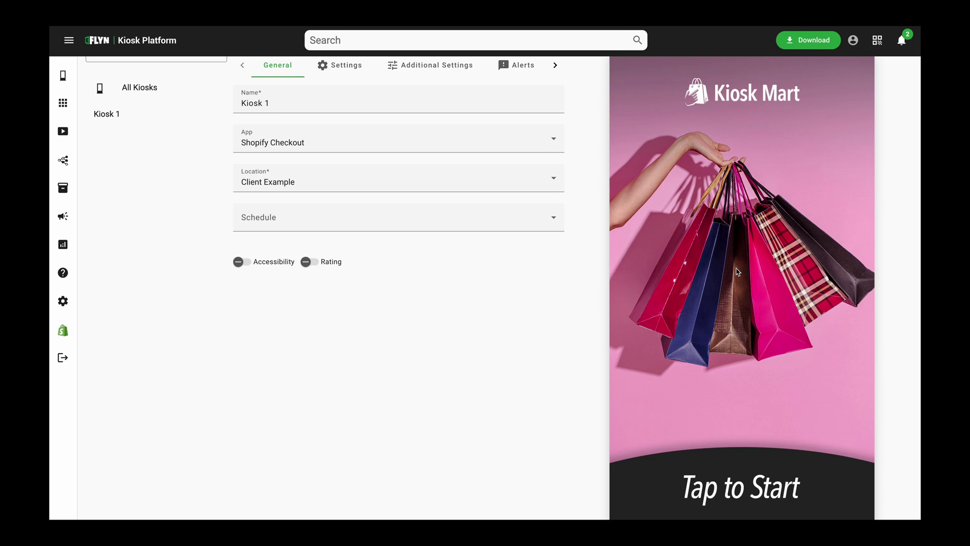
left_click(738, 268)
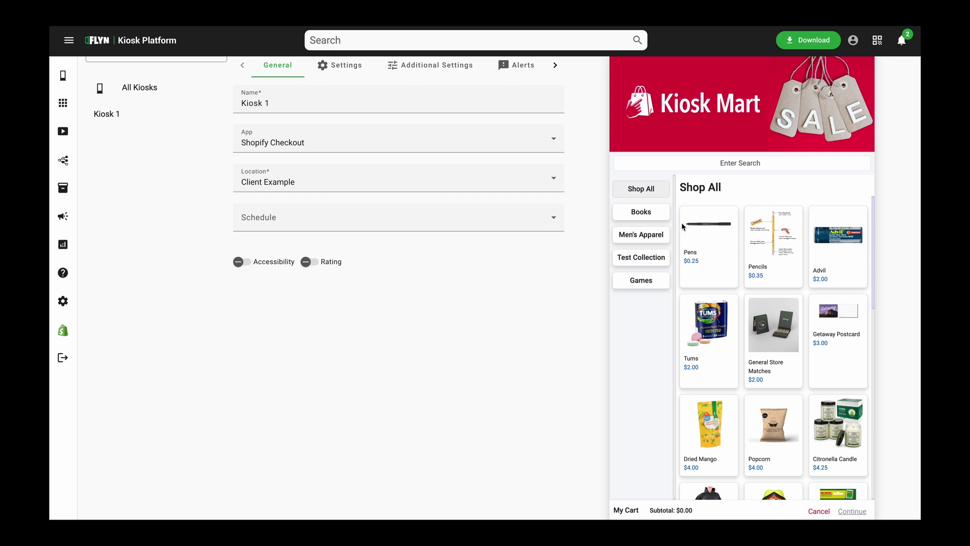
scroll(749, 277, "down", 1)
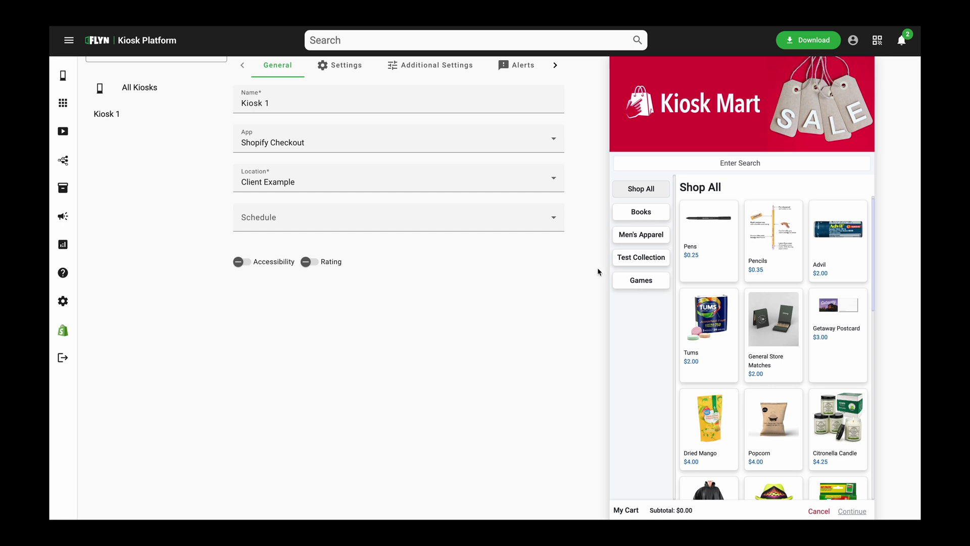
scroll(121, 296, "up", 1)
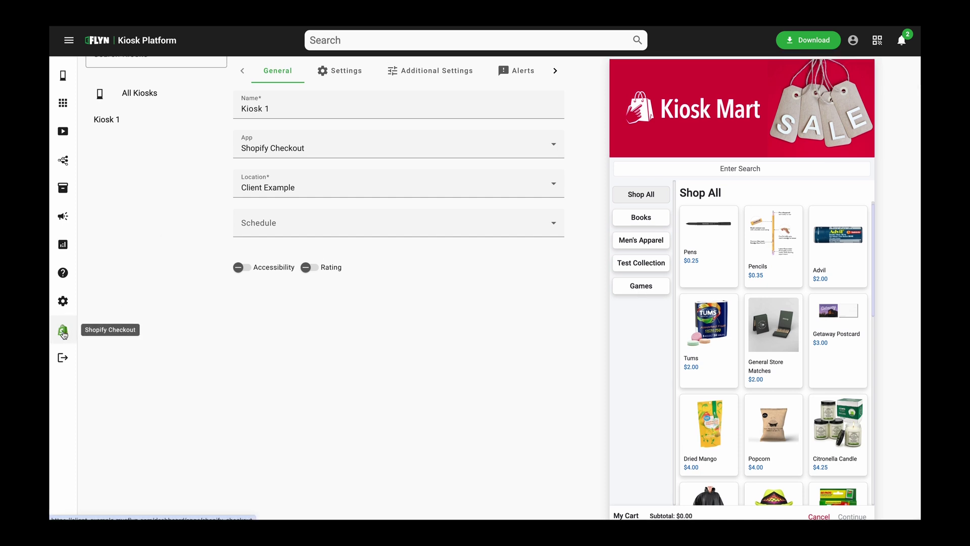
left_click(63, 331)
scroll(346, 354, "down", 2)
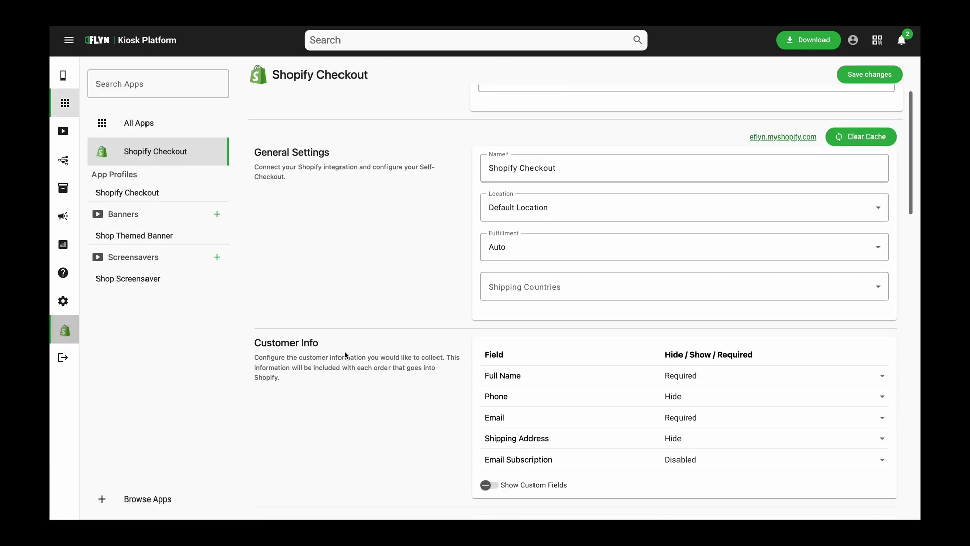
scroll(345, 356, "down", 3)
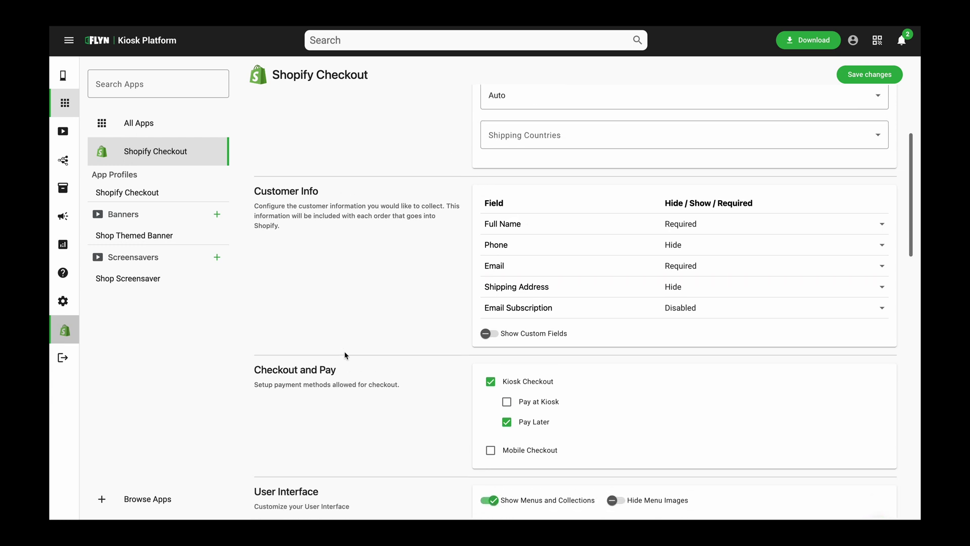
scroll(345, 355, "up", 4)
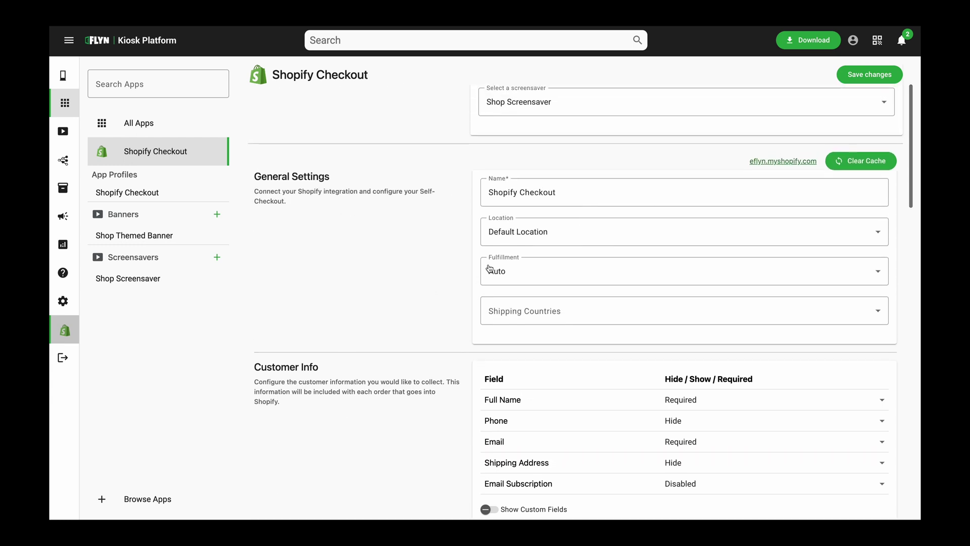
left_click(512, 240)
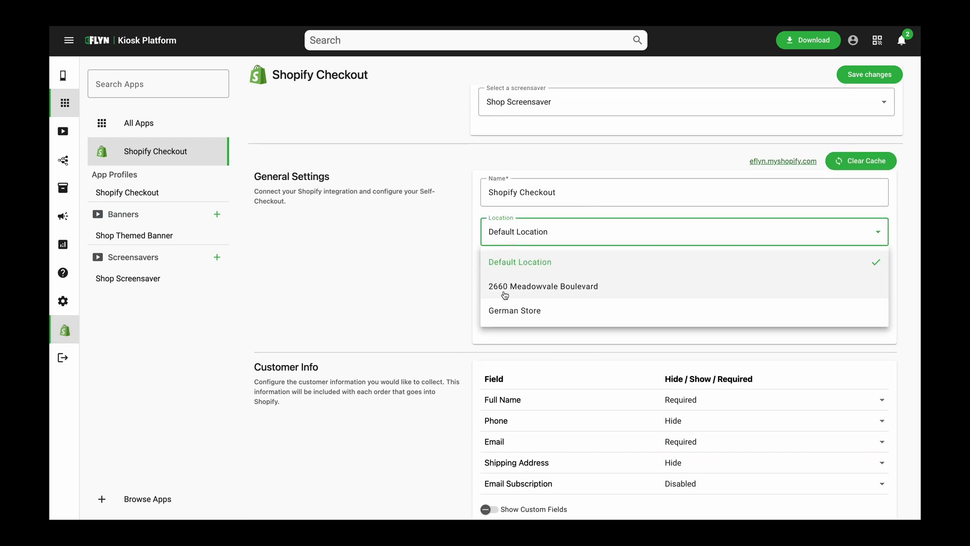
left_click(450, 241)
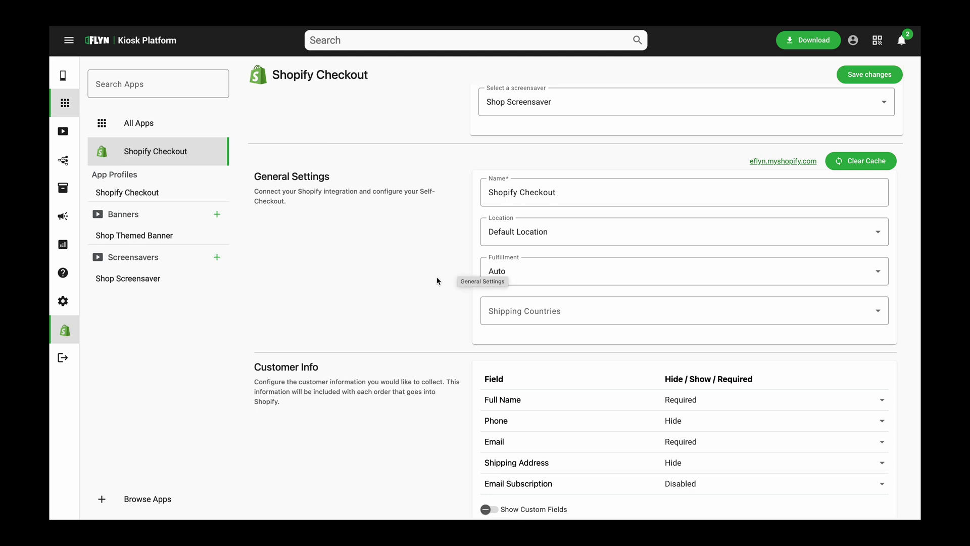
scroll(438, 281, "up", 3)
scroll(438, 281, "down", 5)
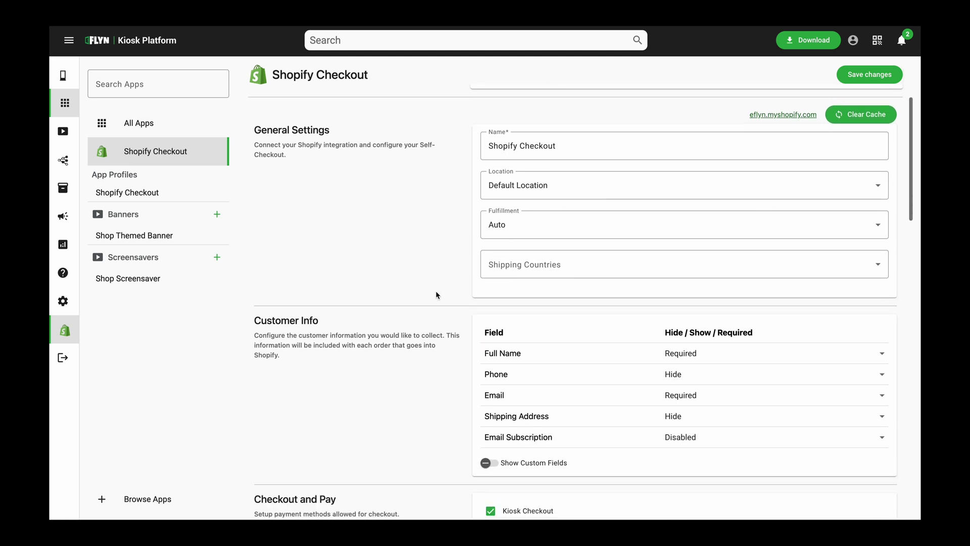
left_click(510, 225)
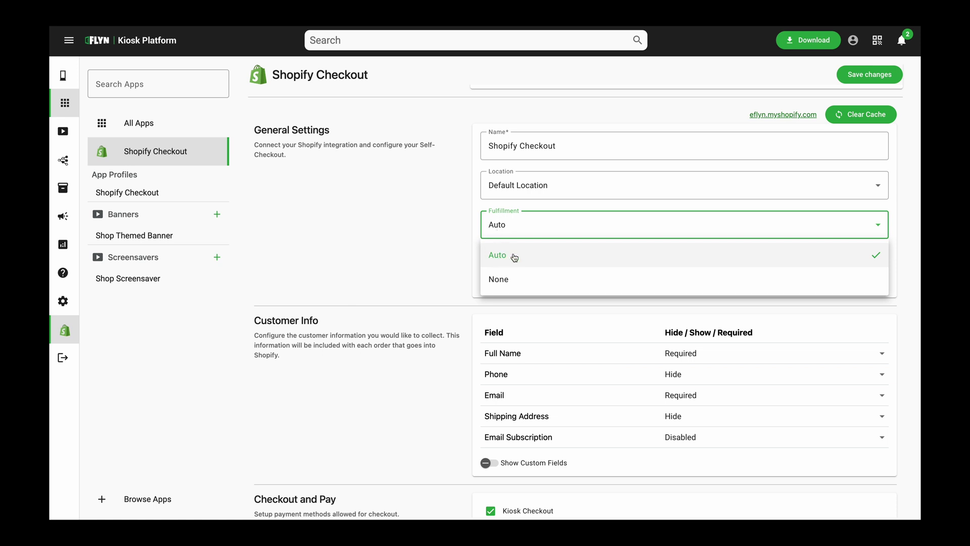
left_click(501, 280)
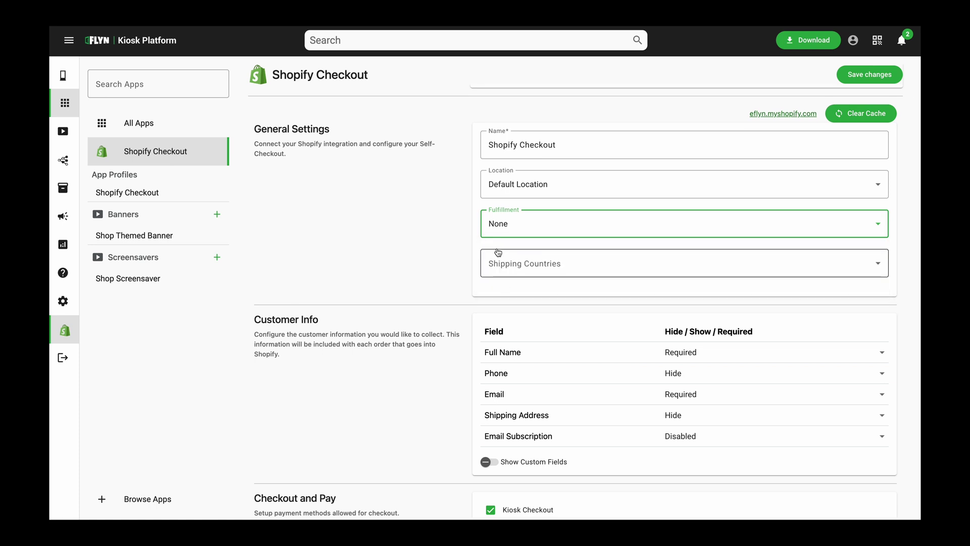
left_click(502, 222)
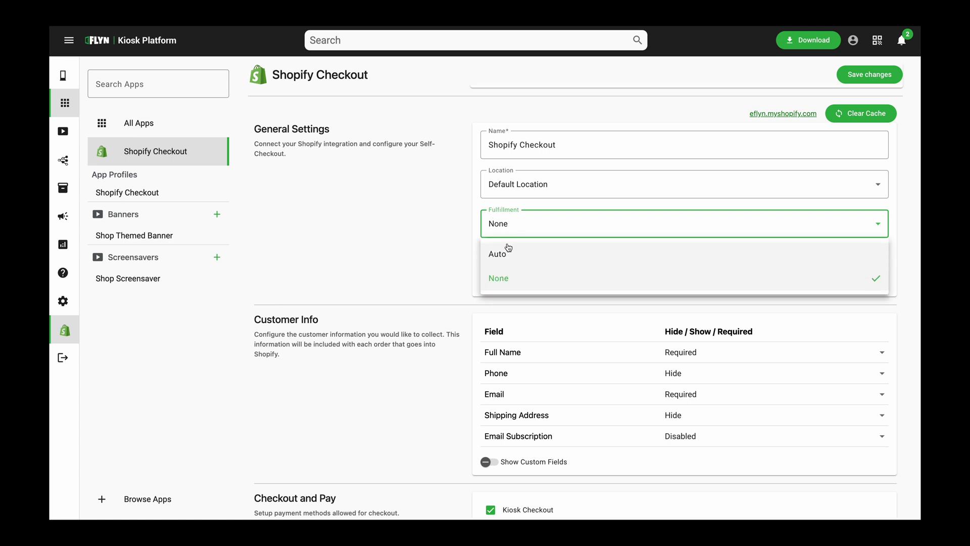
left_click(500, 253)
scroll(450, 266, "down", 1)
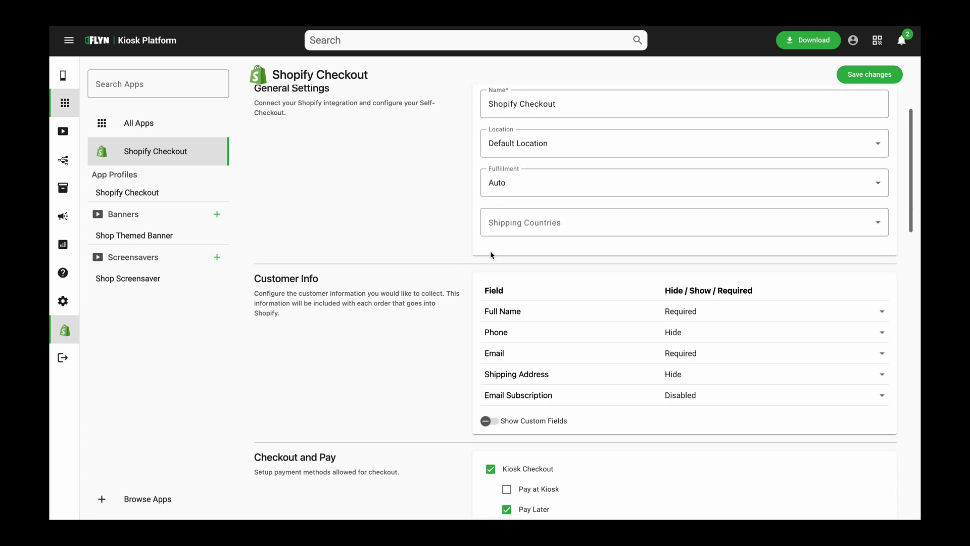
left_click(514, 230)
left_click(512, 255)
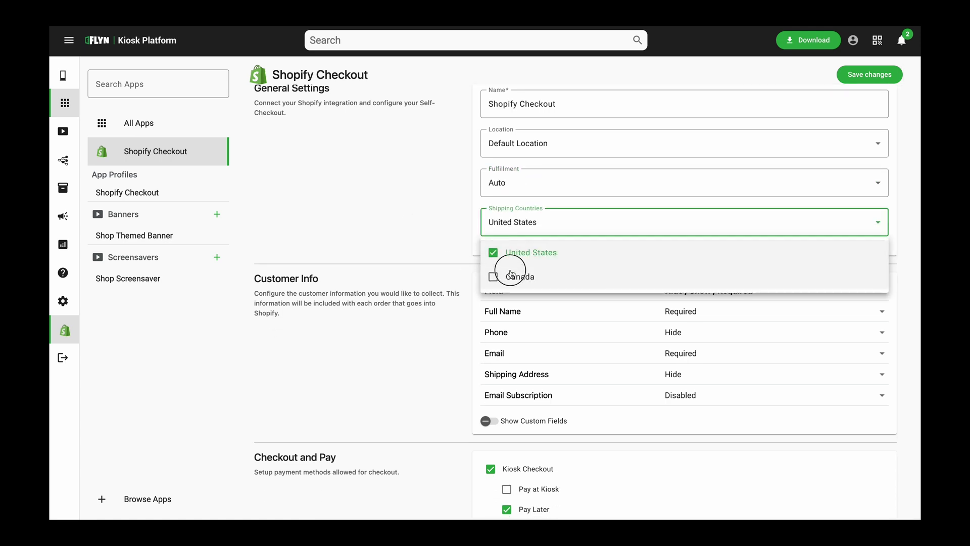
left_click(512, 276)
left_click(510, 256)
left_click(508, 275)
left_click(433, 247)
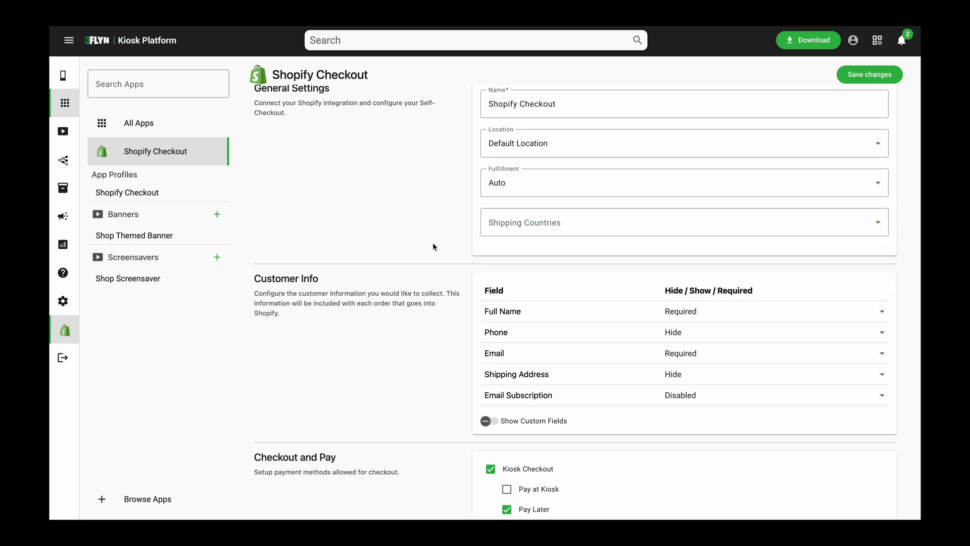
left_click(429, 247)
scroll(415, 258, "down", 5)
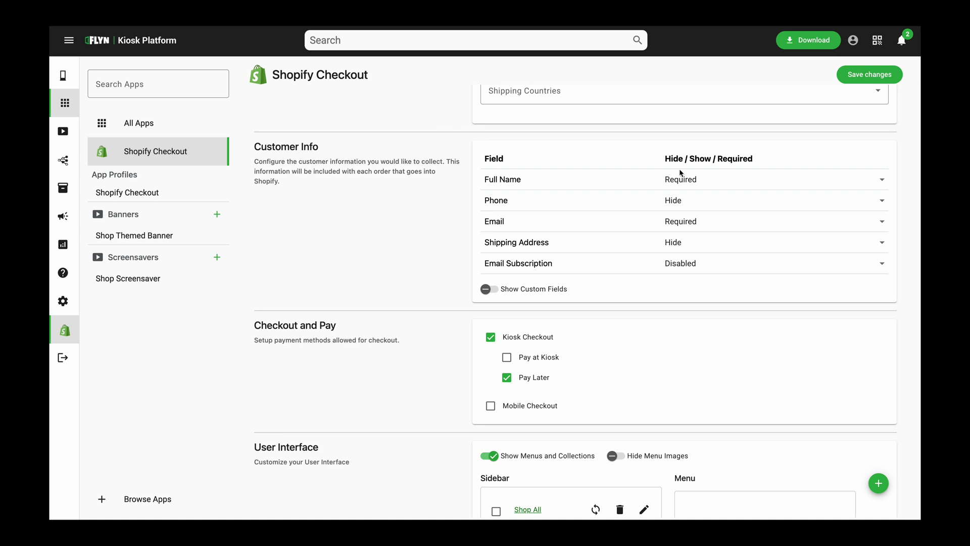
Set Full Name to Hide and Phone to Show in checkout customer info
mouse_move(498, 181)
left_mouse_down()
mouse_move(481, 180)
mouse_move(510, 180)
left_mouse_up()
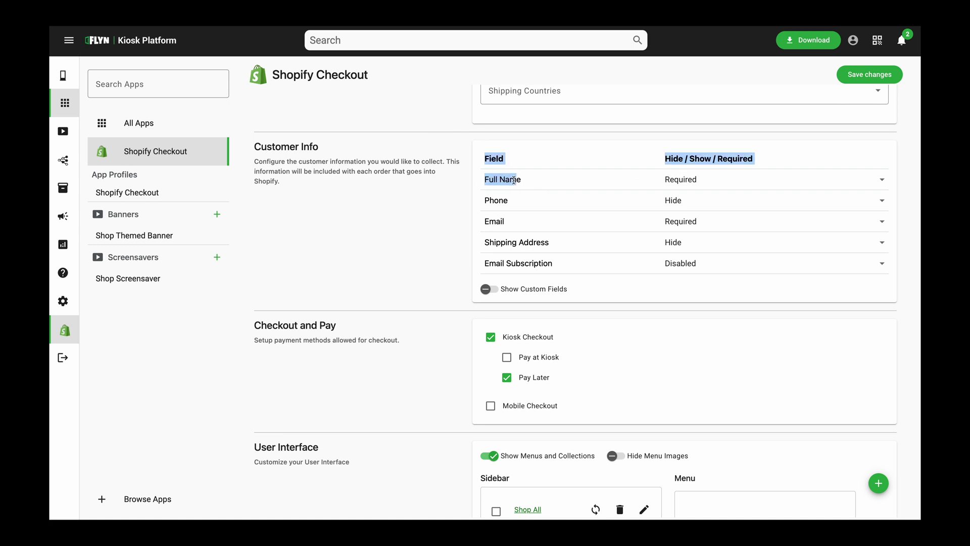
left_click(691, 182)
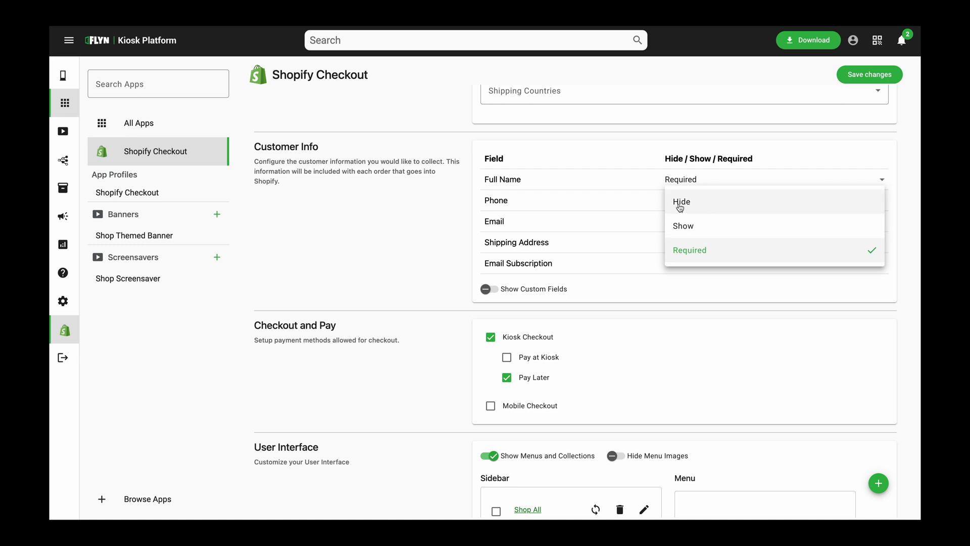
left_click(703, 212)
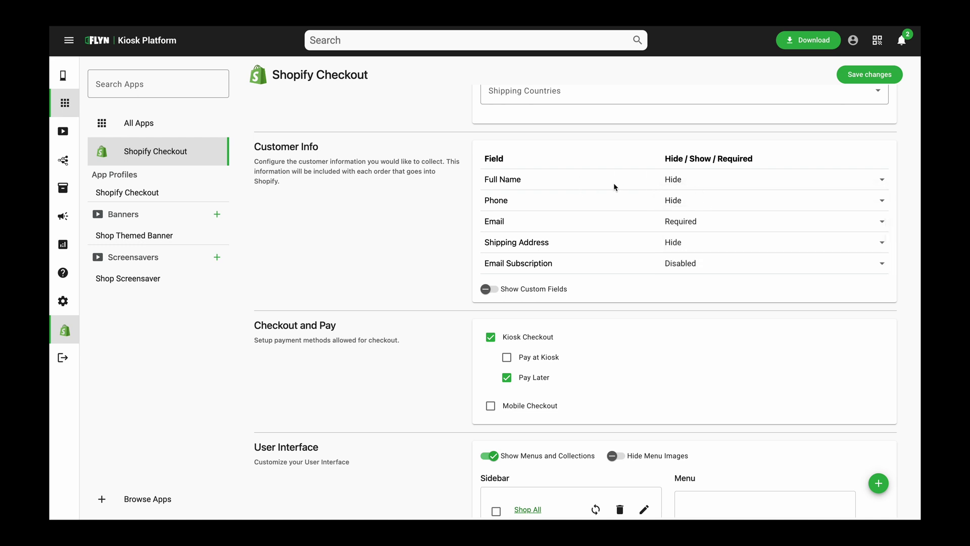
left_click(680, 208)
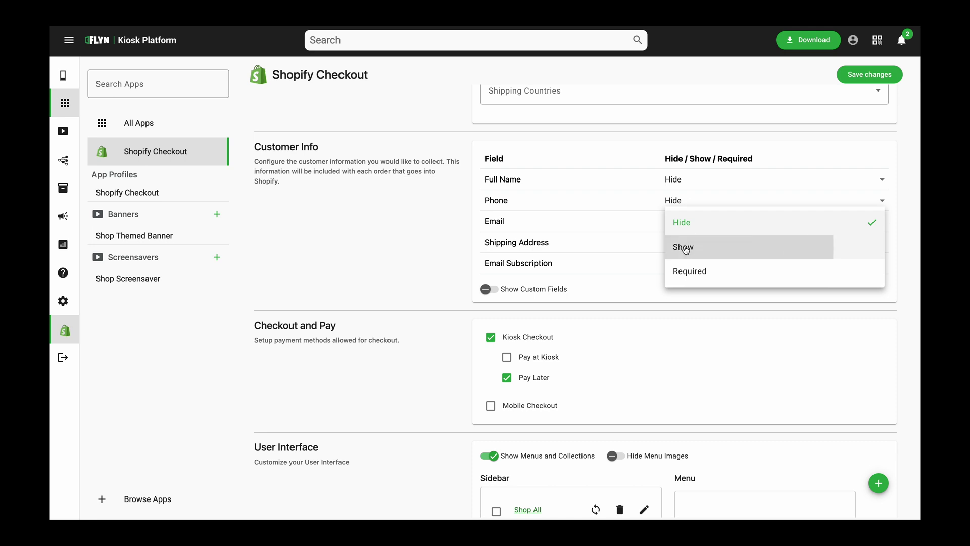
left_click(682, 244)
Check Email and Email Subscription options, leaving them Required and Disabled
left_click(677, 223)
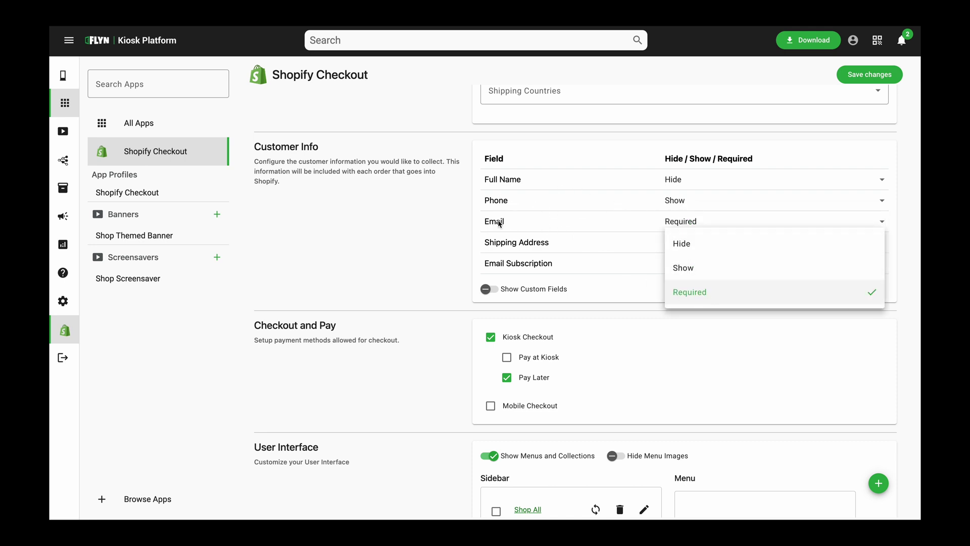
left_click(451, 222)
scroll(649, 289, "down", 3)
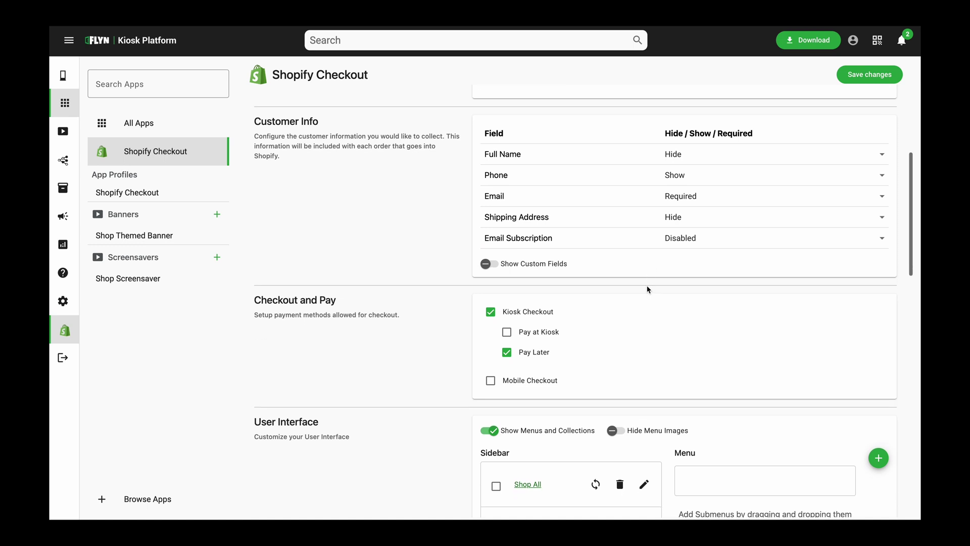
scroll(647, 285, "up", 1)
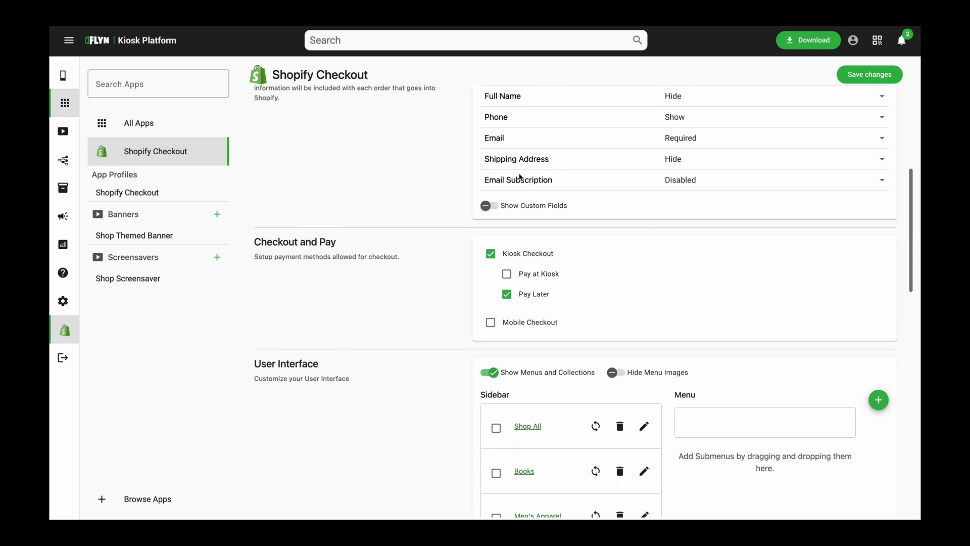
left_click(676, 181)
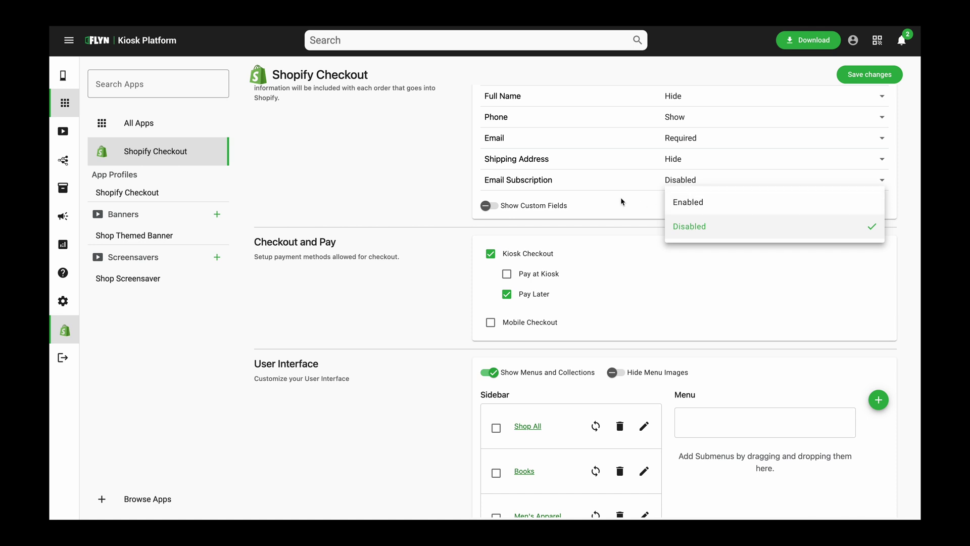
left_click(617, 213)
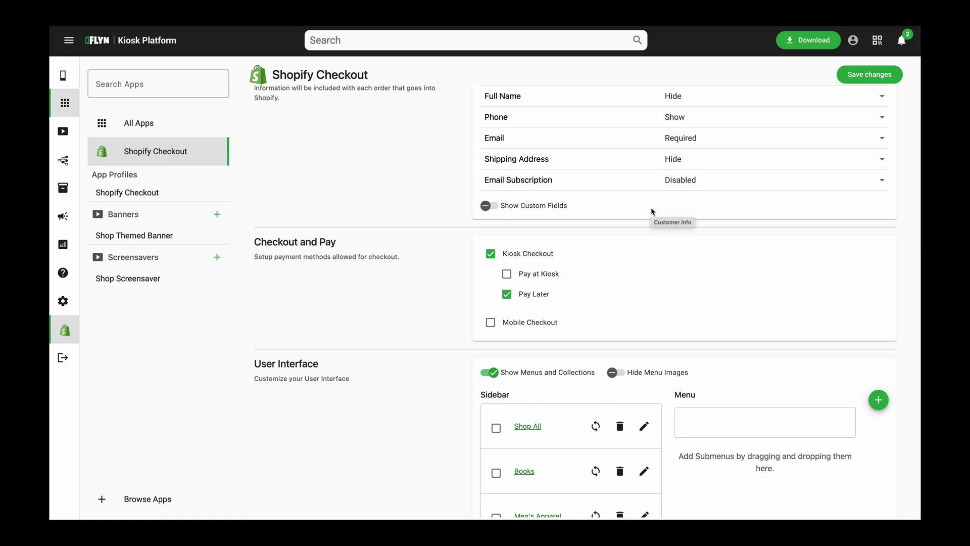
scroll(640, 217, "up", 1)
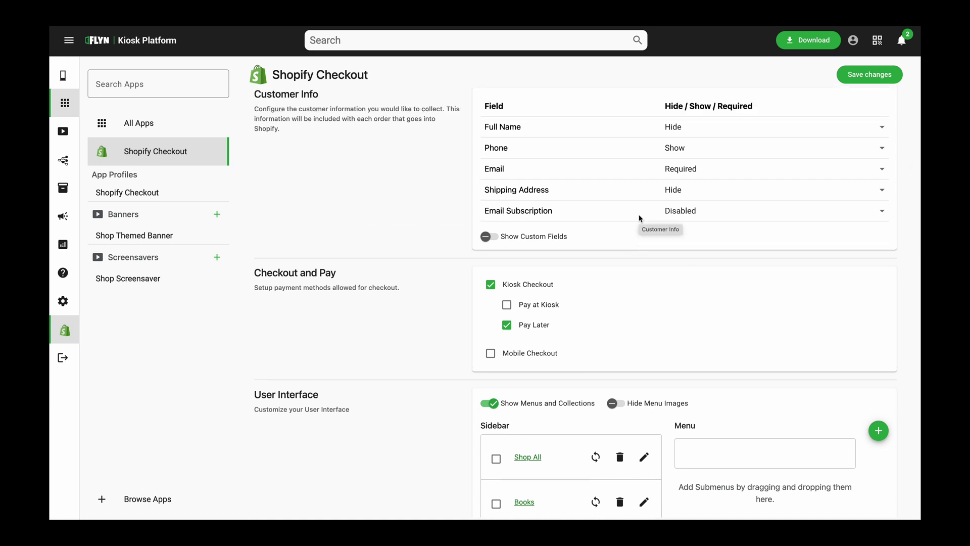
scroll(631, 224, "down", 2)
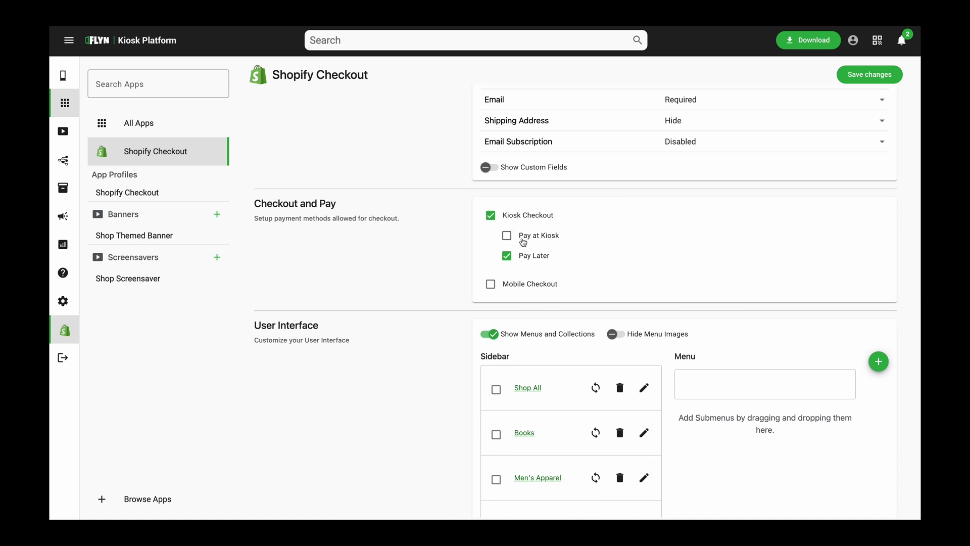
left_click(523, 241)
left_click(523, 241)
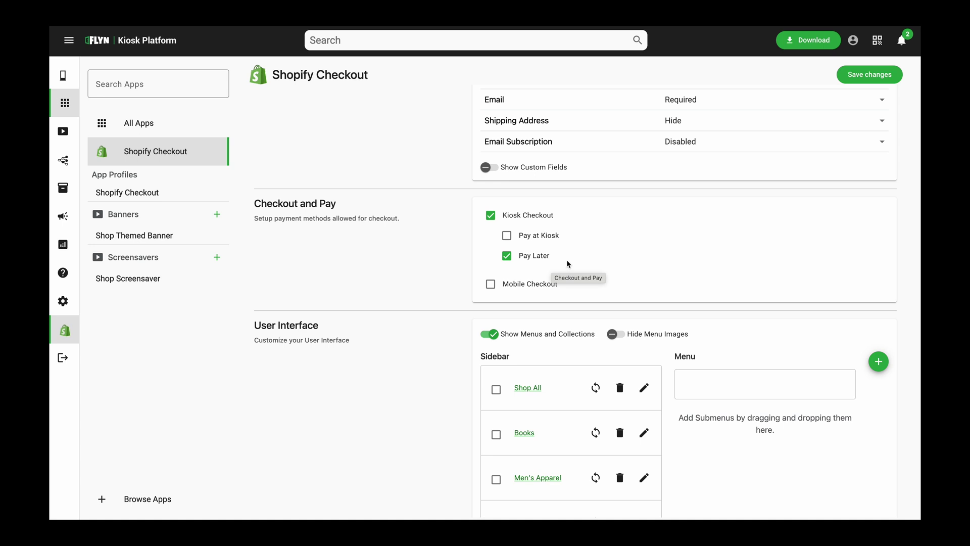
left_click(553, 287)
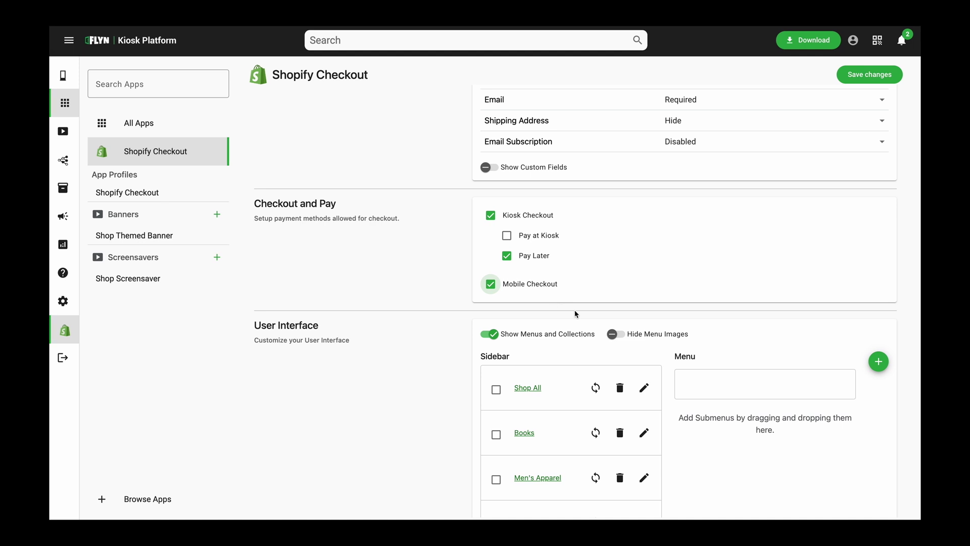
left_click(545, 290)
left_click(533, 237)
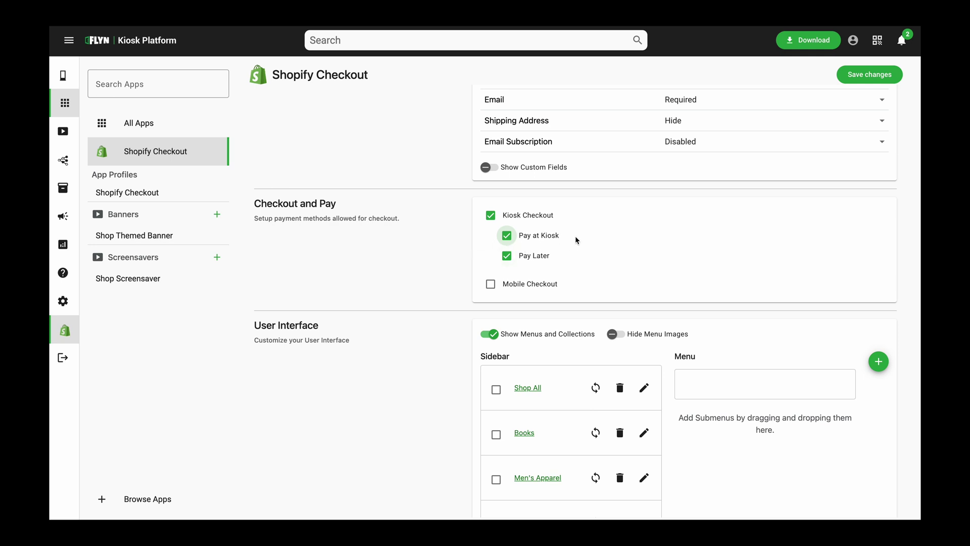
left_click(548, 238)
scroll(458, 266, "down", 3)
scroll(460, 271, "down", 1)
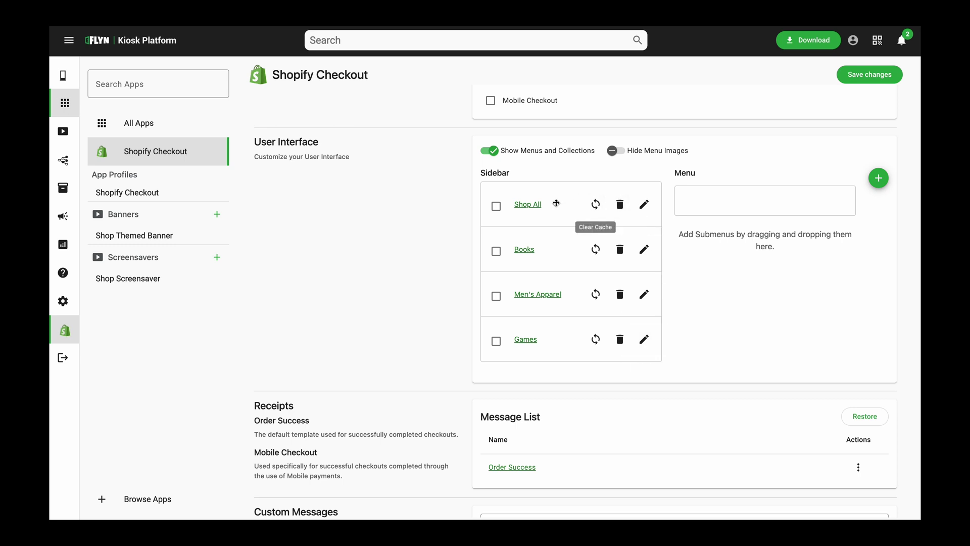
scroll(544, 319, "down", 1)
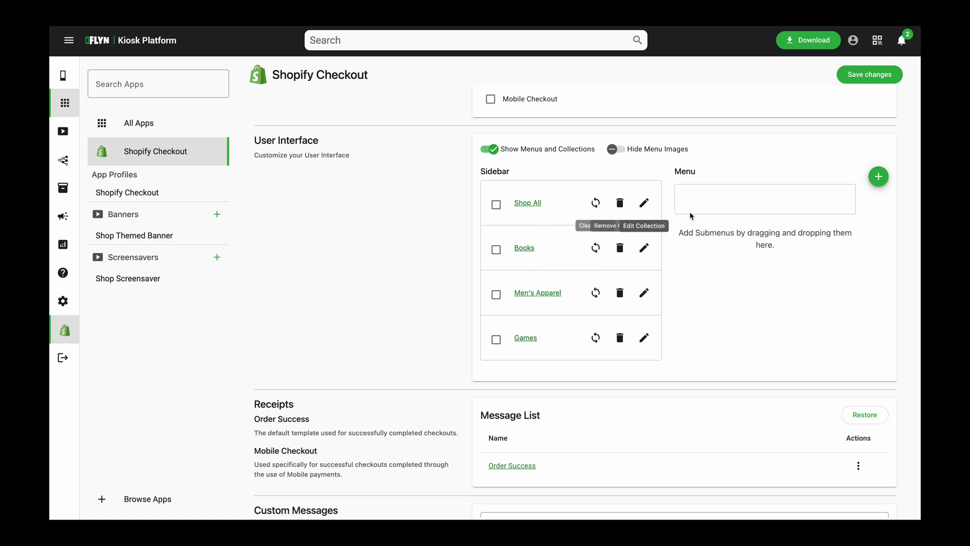
Add a new sidebar menu that includes the Women's Apparel collection
left_click(879, 177)
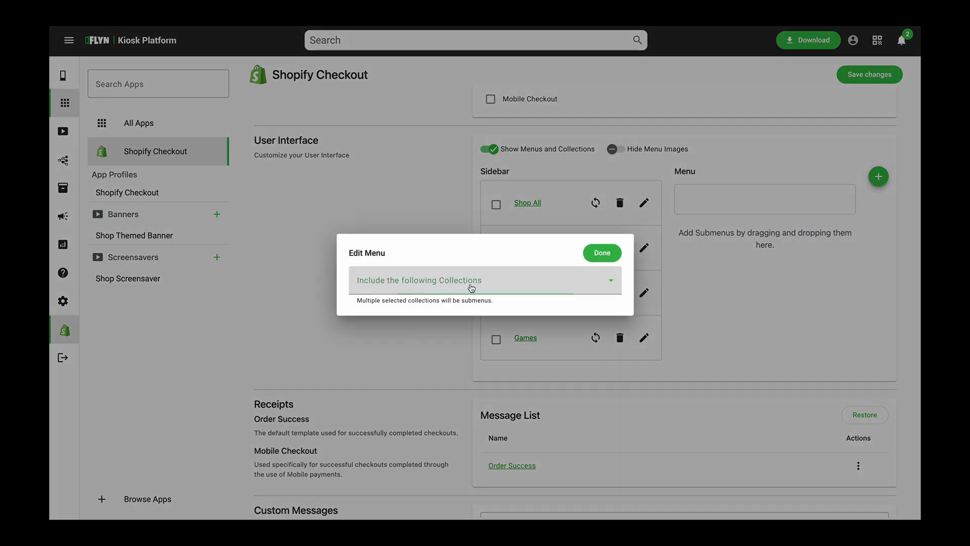
left_click(501, 284)
scroll(425, 384, "down", 3)
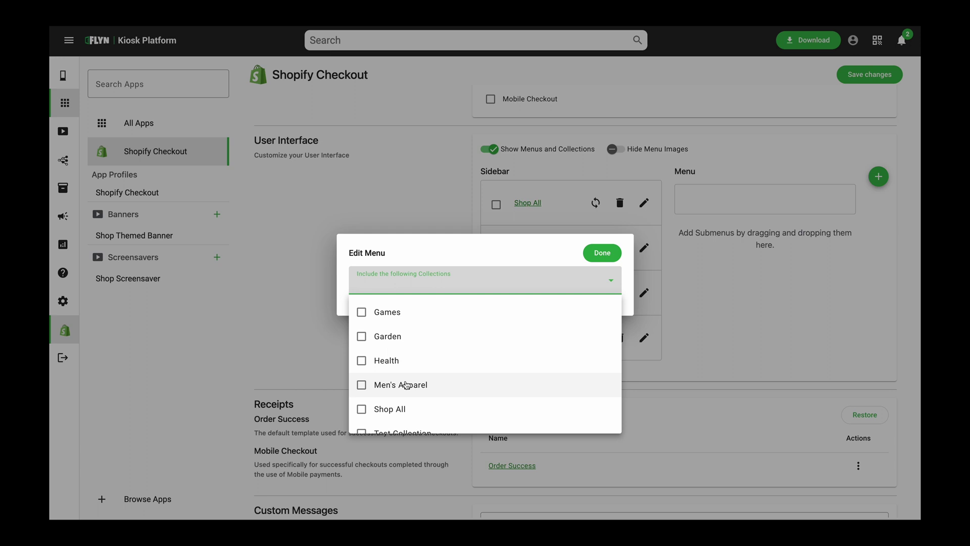
scroll(407, 385, "down", 1)
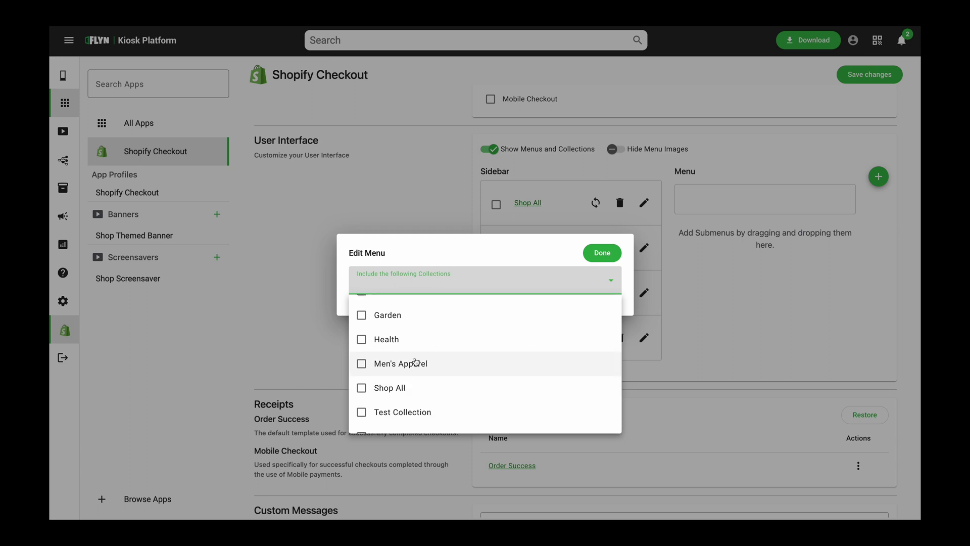
scroll(416, 362, "up", 1)
scroll(416, 362, "up", 1)
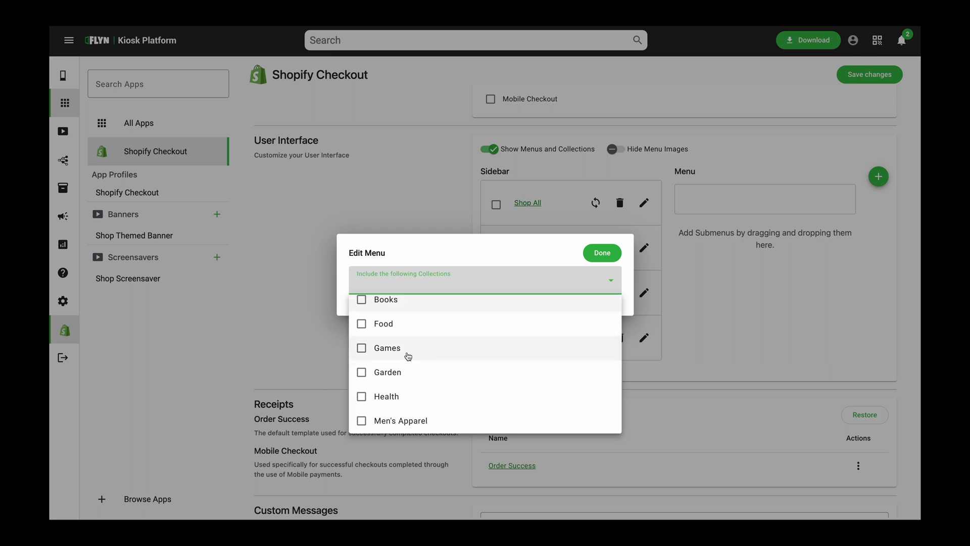
scroll(408, 356, "down", 1)
scroll(409, 356, "down", 3)
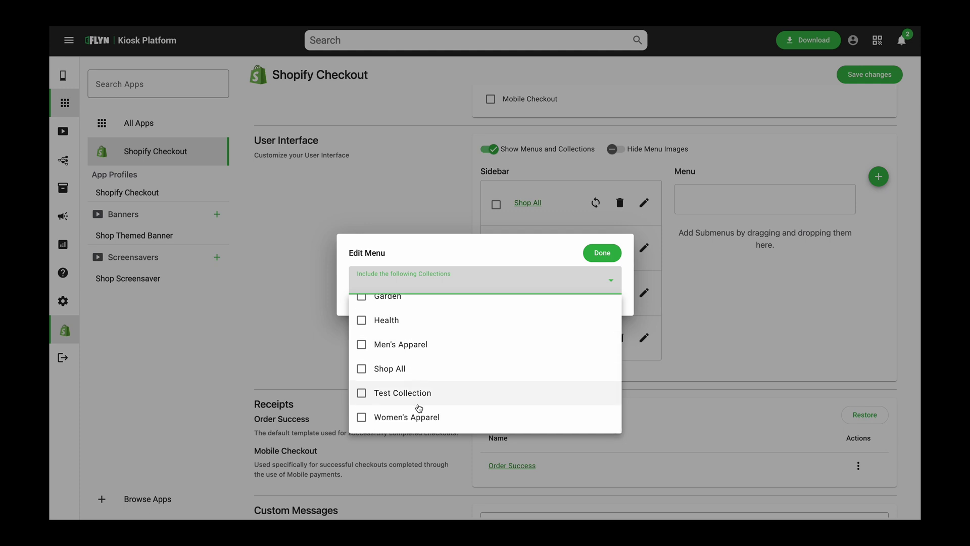
left_click(430, 419)
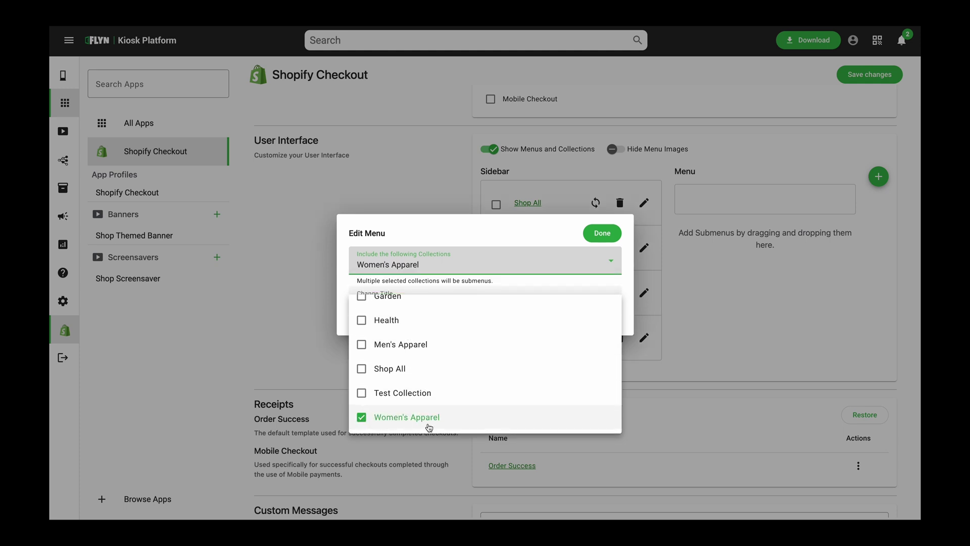
left_click(542, 243)
left_click(602, 234)
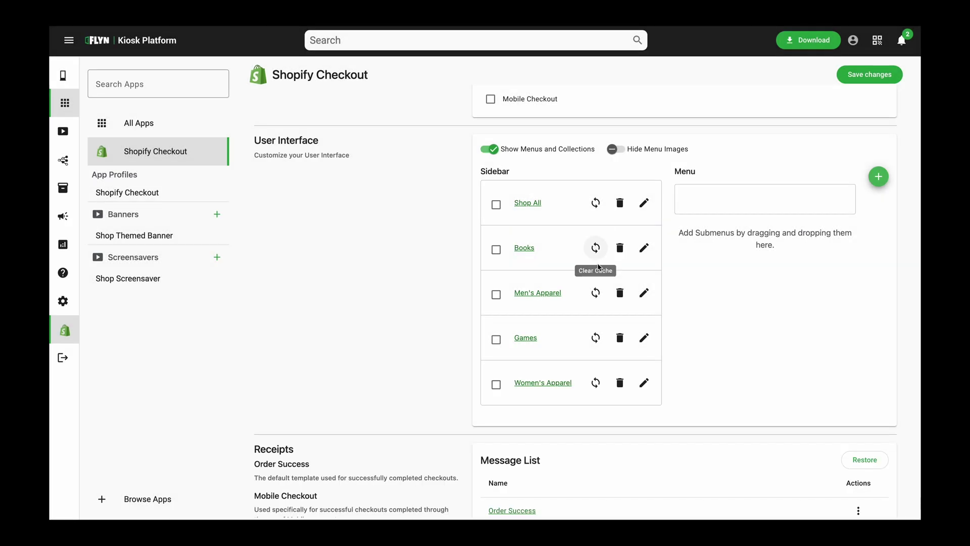
Drag Women's Apparel above Games to the top of the sidebar list and open its Edit Menu
mouse_move(530, 373)
left_mouse_down()
mouse_move(535, 325)
mouse_move(535, 363)
left_mouse_up()
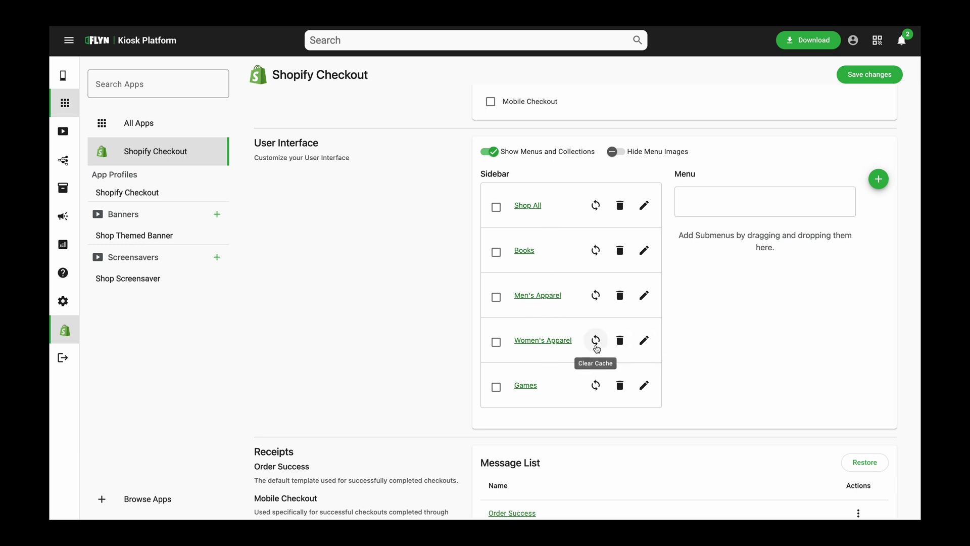
left_click_drag(554, 326, 552, 201)
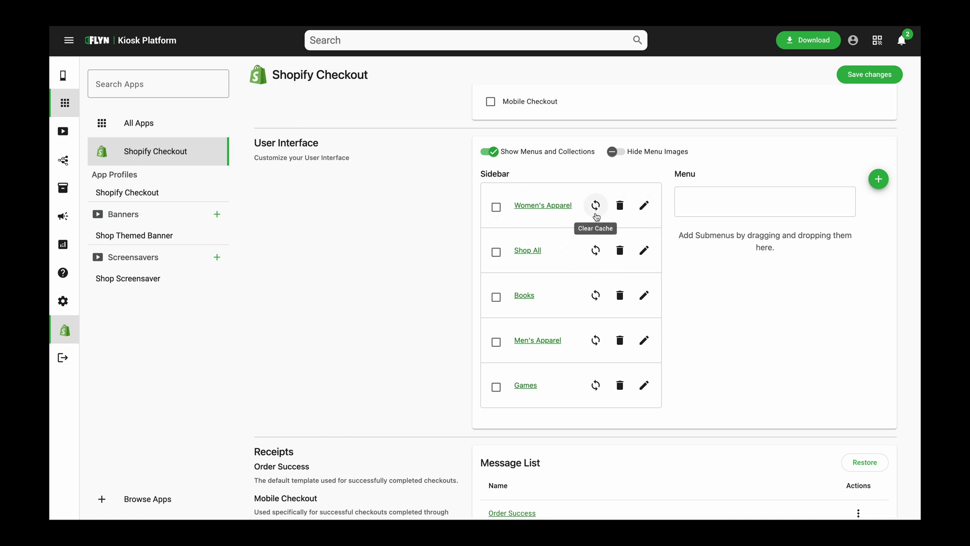
left_click(644, 207)
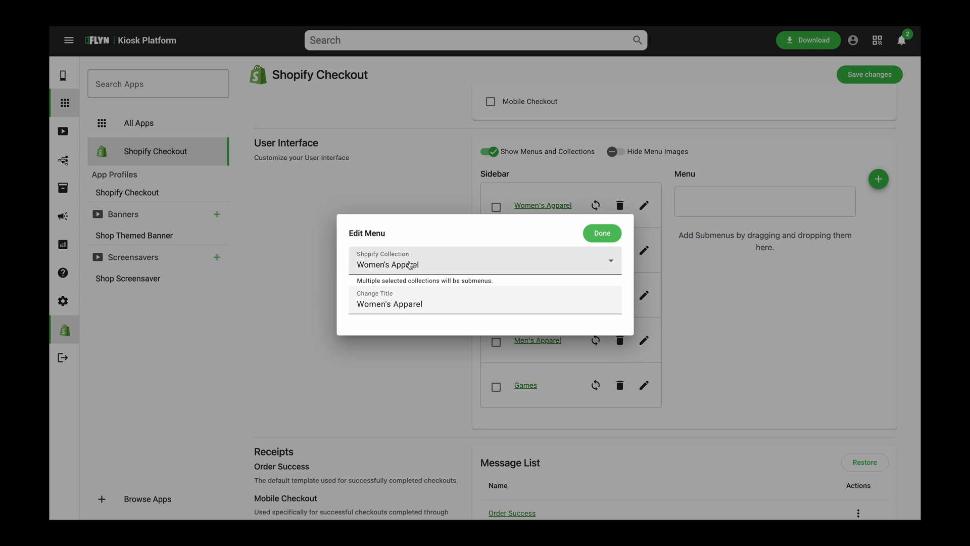
Change the menu title from Women's Apparel to Women's Clothing
left_click_drag(502, 301, 357, 301)
double_click(410, 304)
type("T")
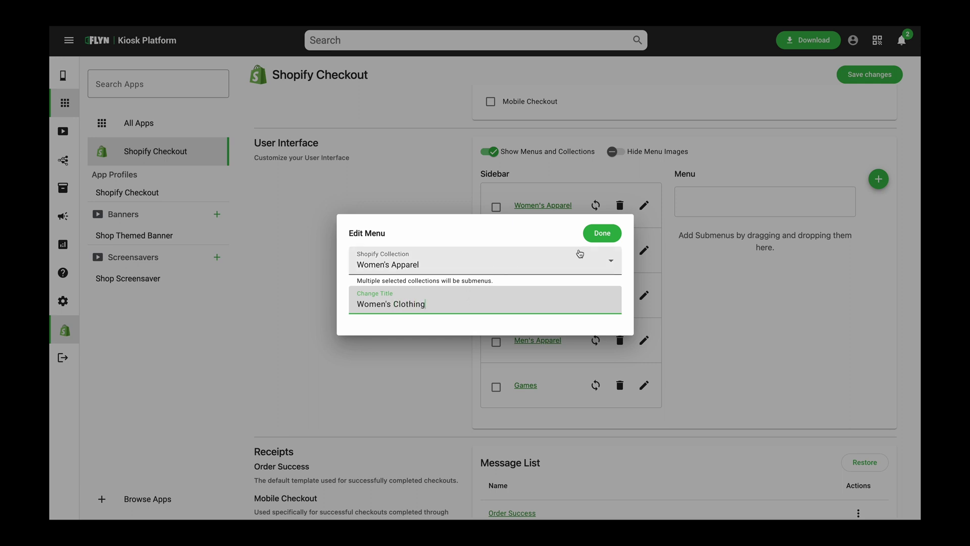
left_click(602, 233)
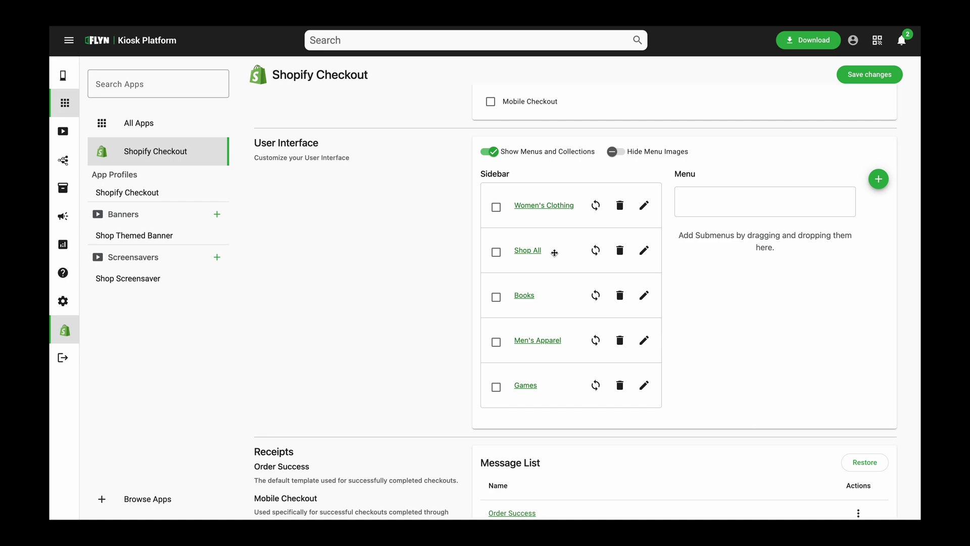
Save the Shopify Checkout app changes and go to the Kiosks section
left_click(881, 76)
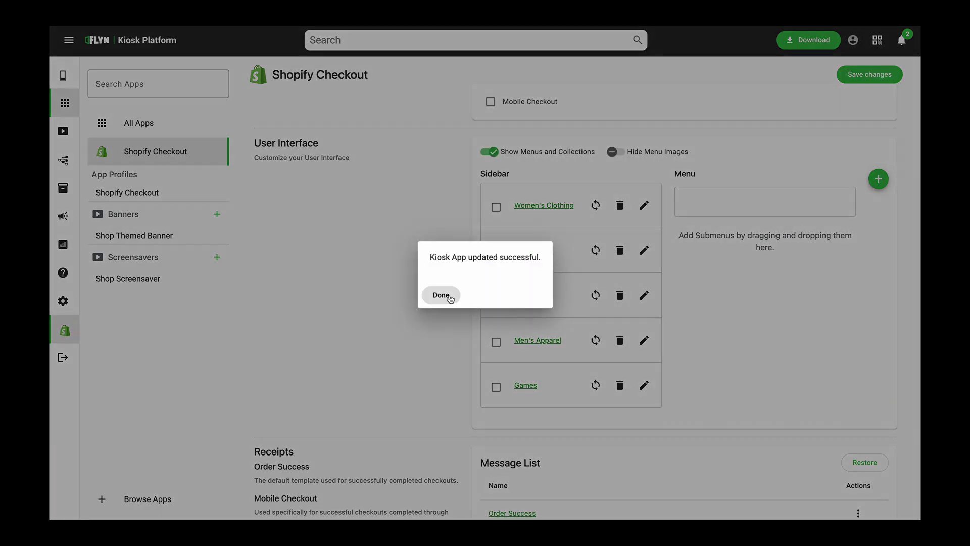
left_click(442, 296)
left_click(69, 85)
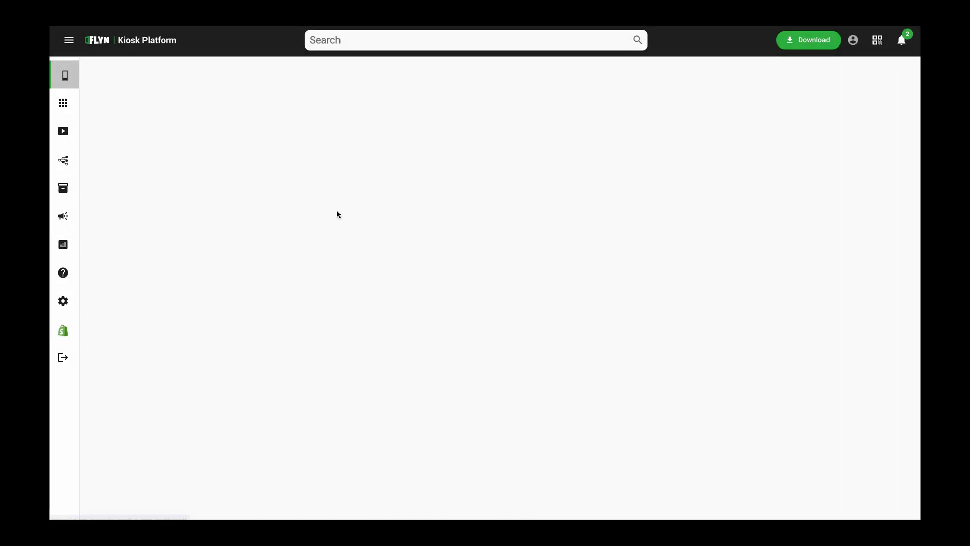
Open Kiosk 1 and tap Tap to Start in its preview to browse products
left_click(172, 206)
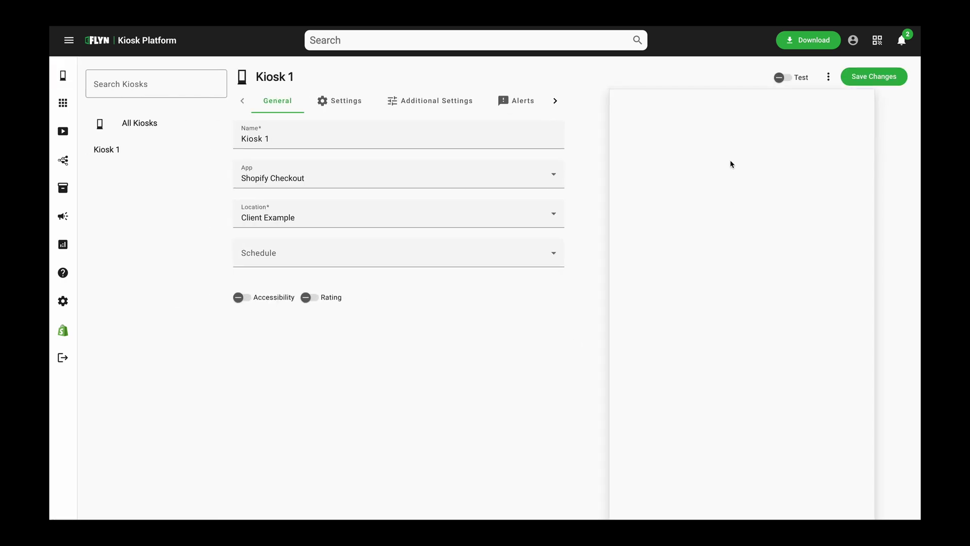
scroll(674, 273, "down", 1)
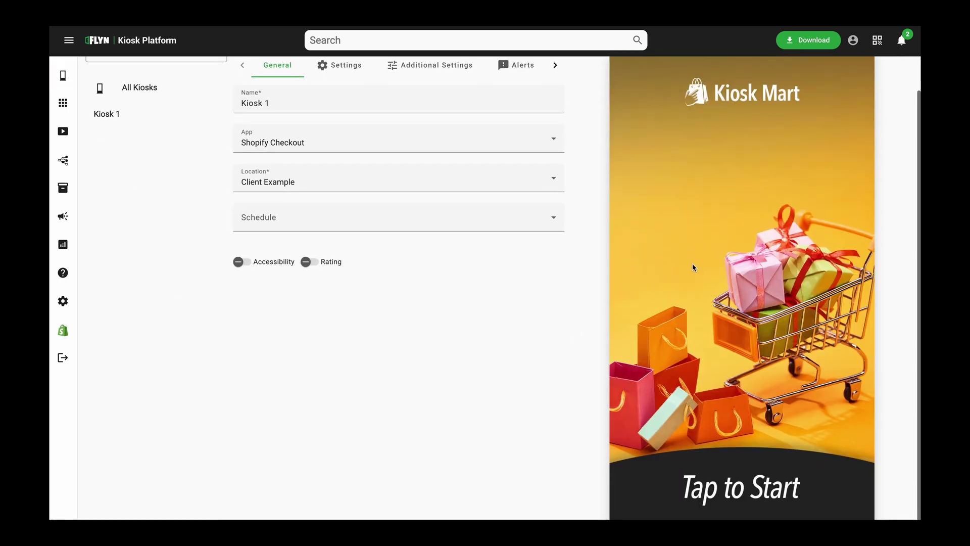
left_click(781, 318)
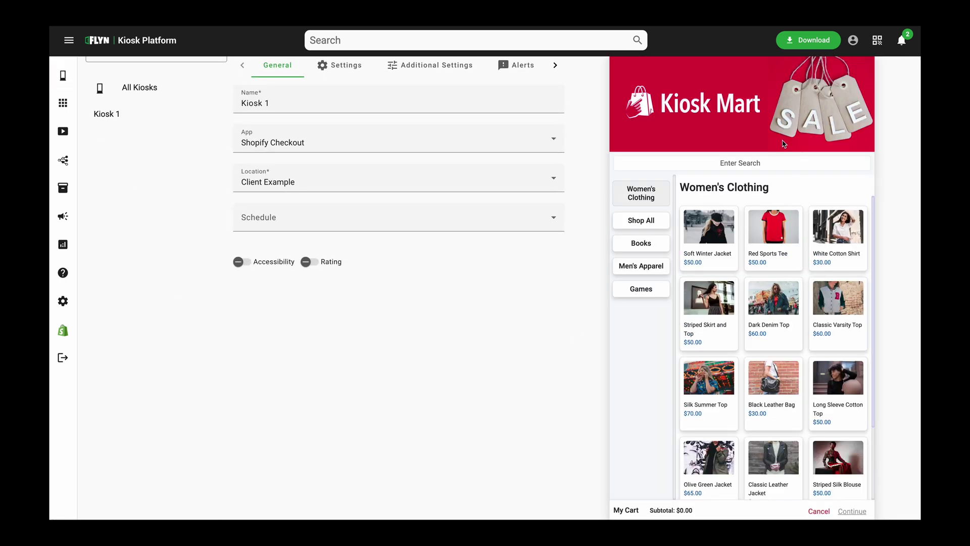
scroll(776, 292, "down", 1)
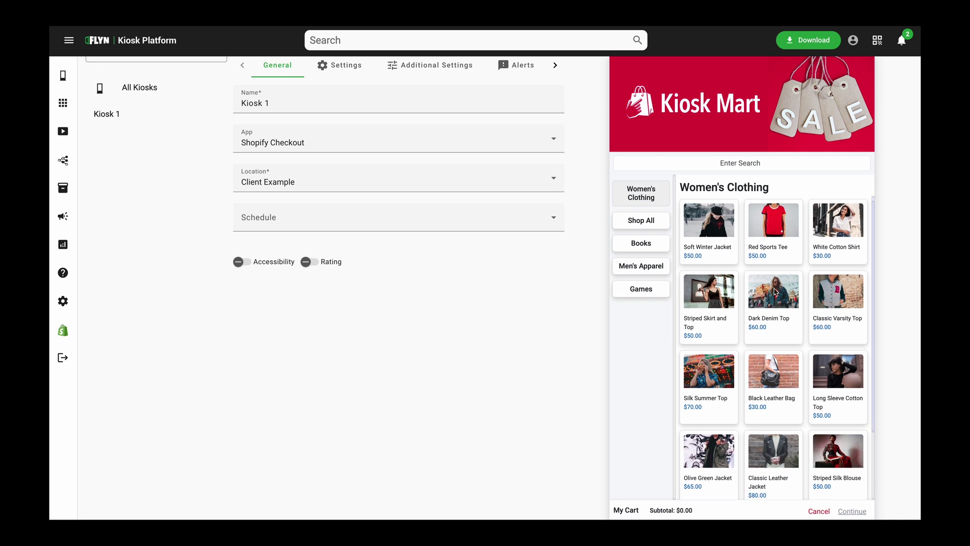
scroll(803, 348, "down", 2)
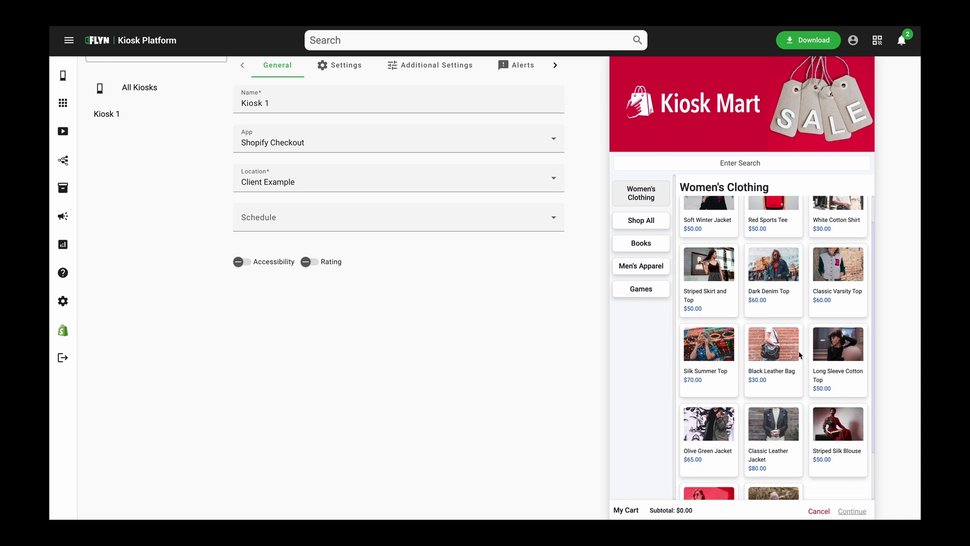
scroll(796, 348, "down", 1)
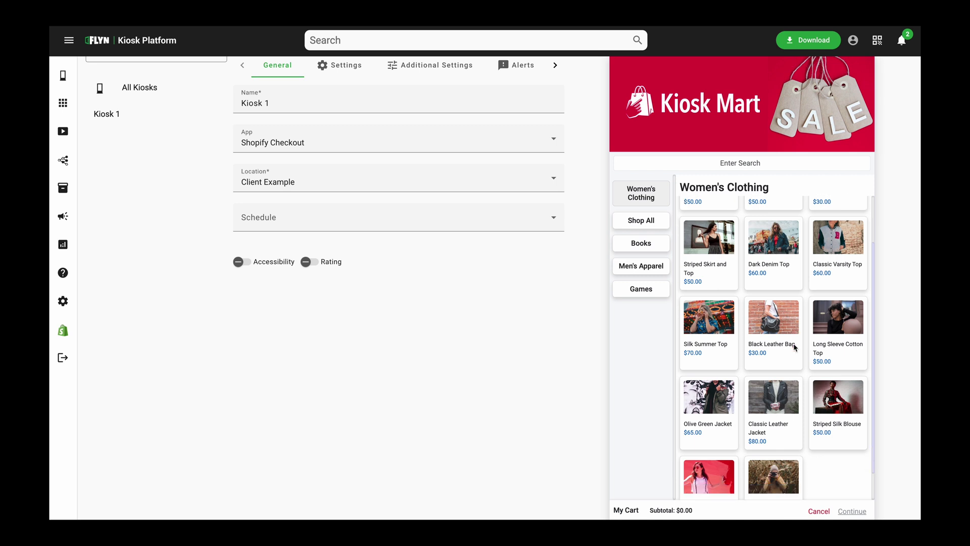
scroll(784, 400, "up", 2)
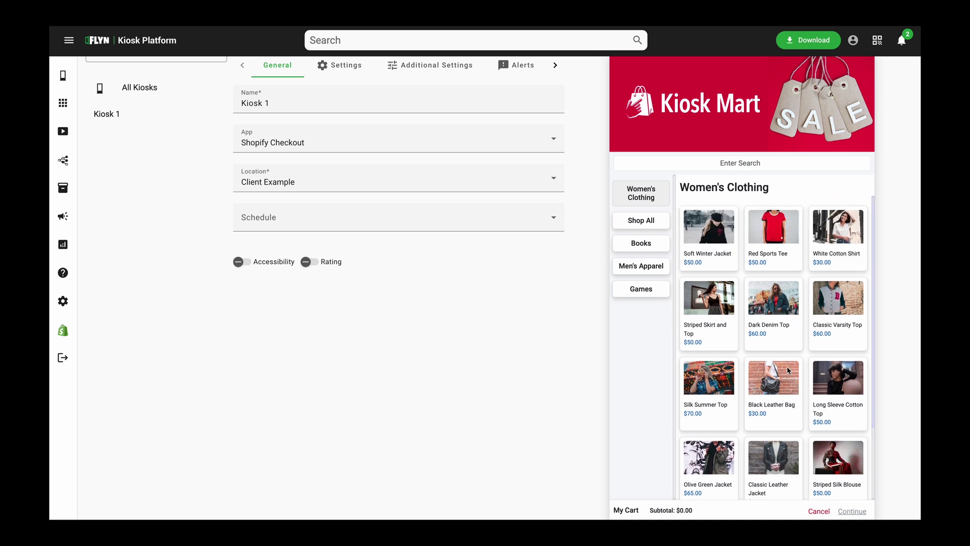
Add Classic Varsity Top (Small) and Striped Skirt and Top to the cart and review it ($110.00)
left_click(841, 316)
left_click(803, 343)
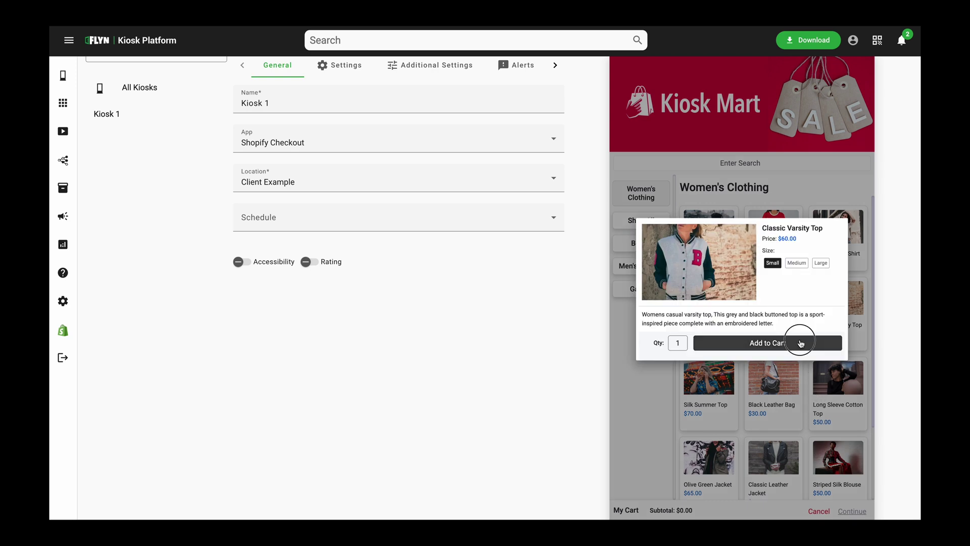
left_click(736, 312)
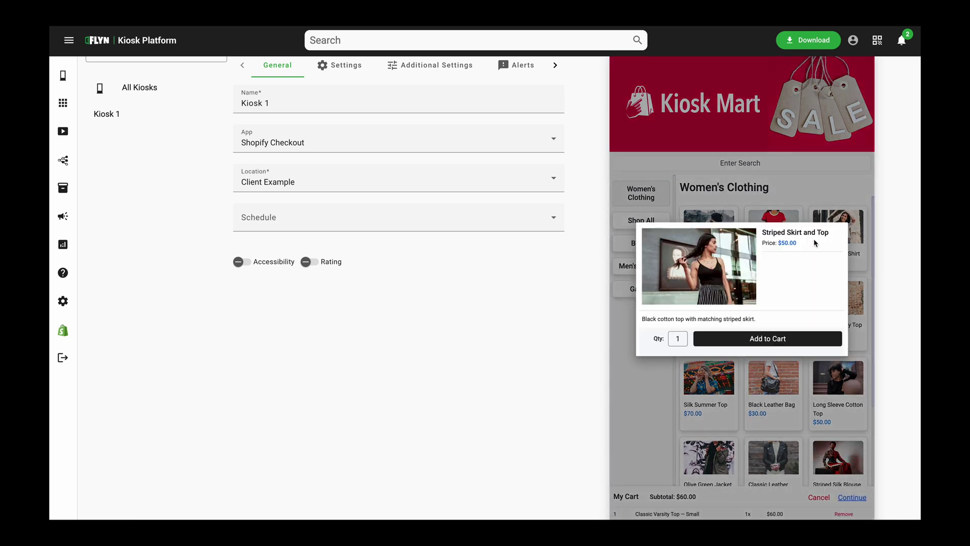
left_click(812, 337)
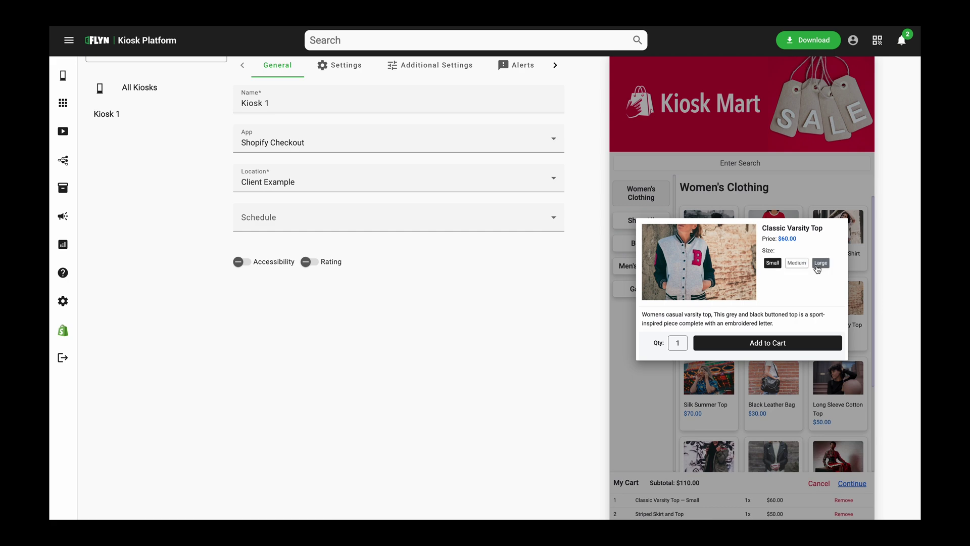
left_click(772, 377)
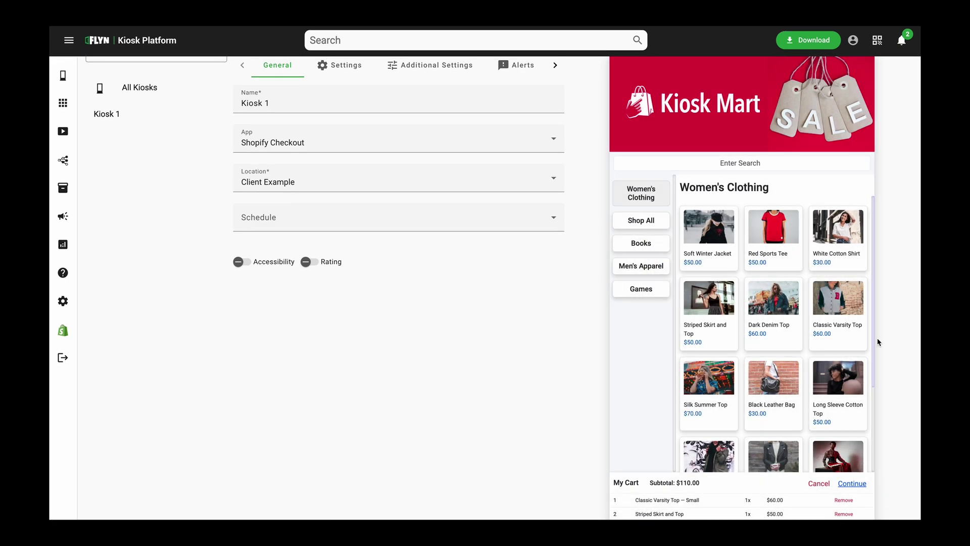
scroll(786, 368, "down", 1)
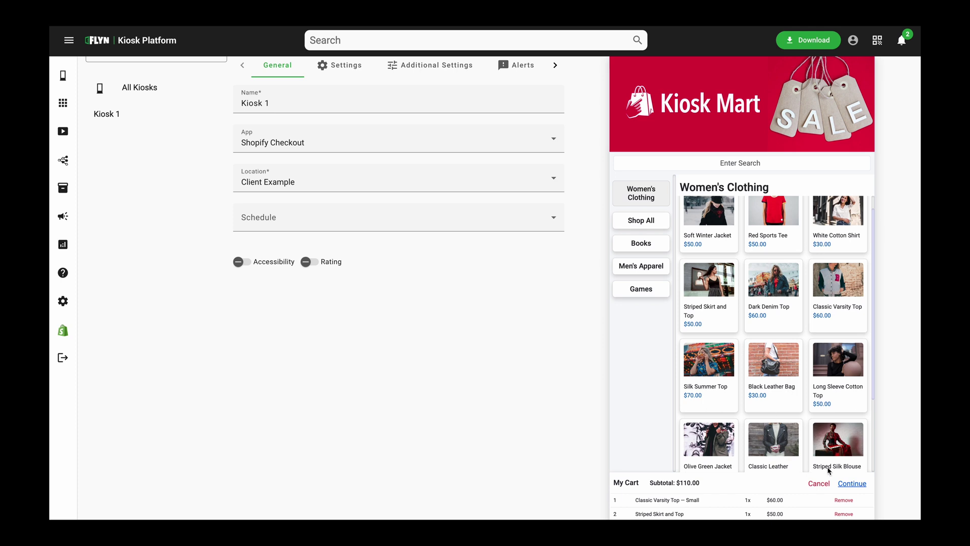
scroll(734, 467, "down", 1)
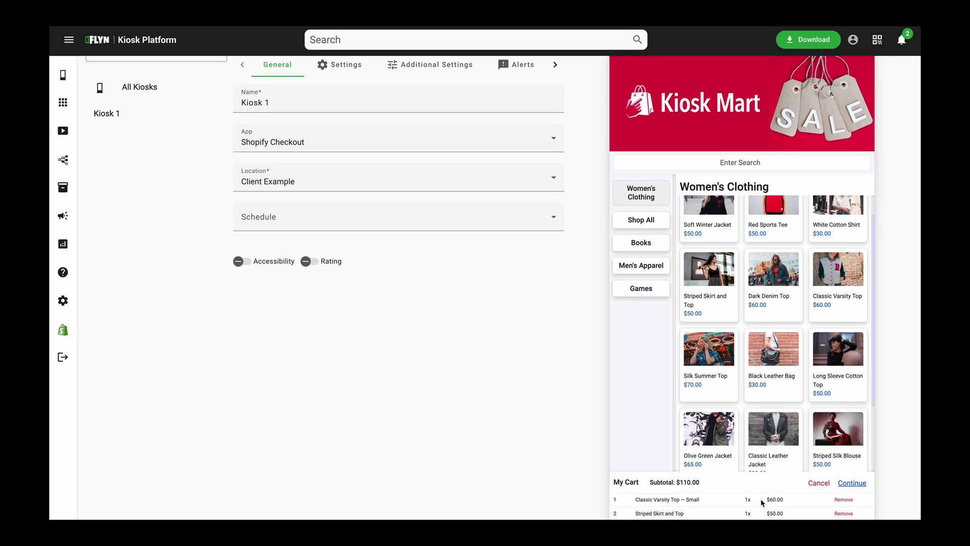
left_click(858, 485)
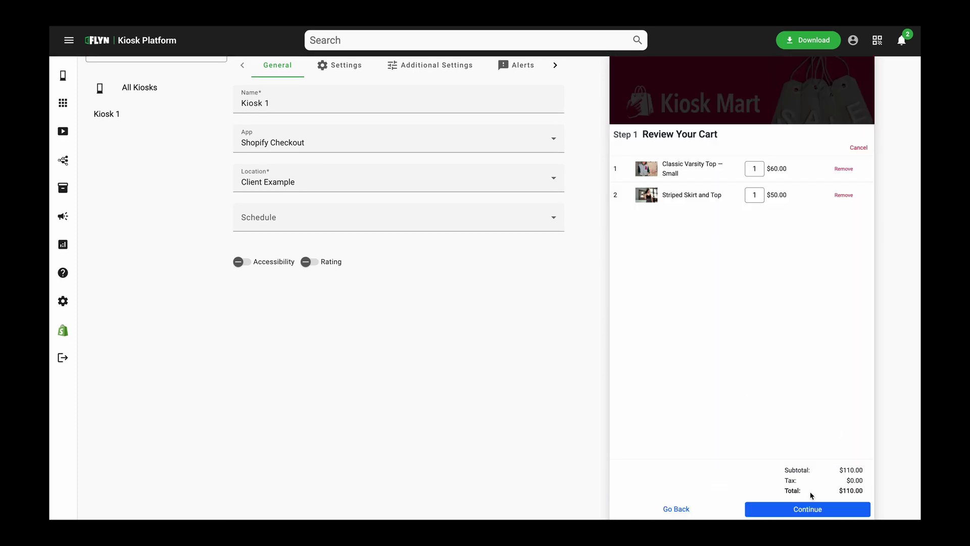
Continue to the customer info step, then cancel the order back to the Shop Screensaver
left_click(820, 510)
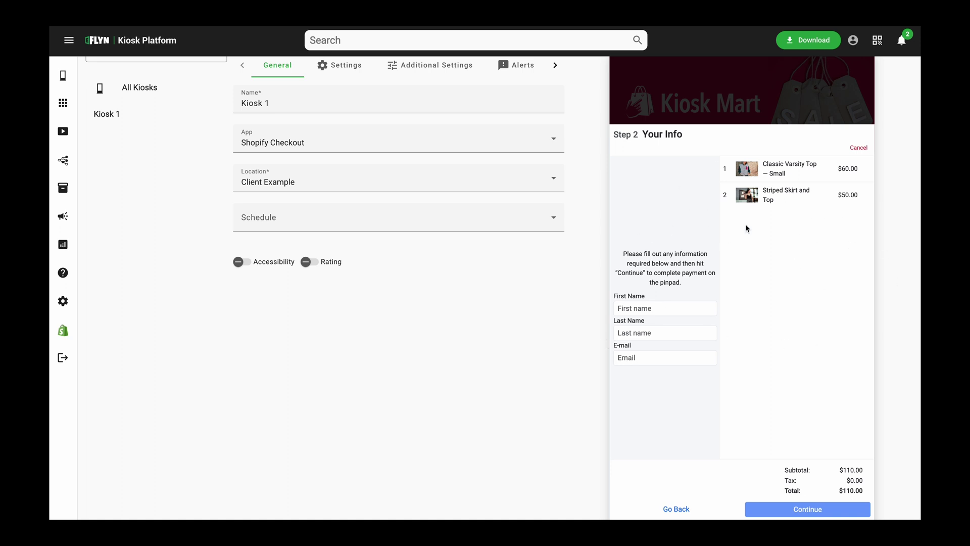
left_click(859, 148)
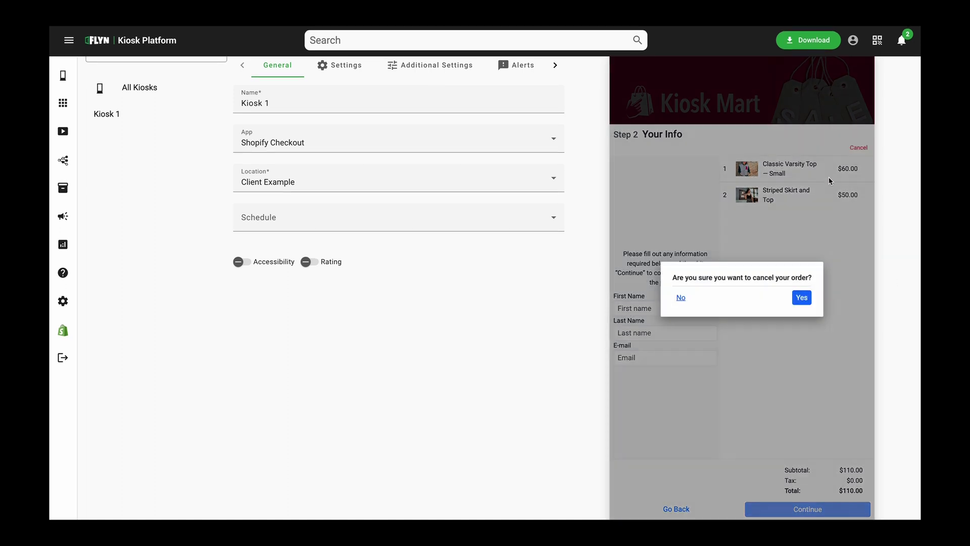
left_click(801, 300)
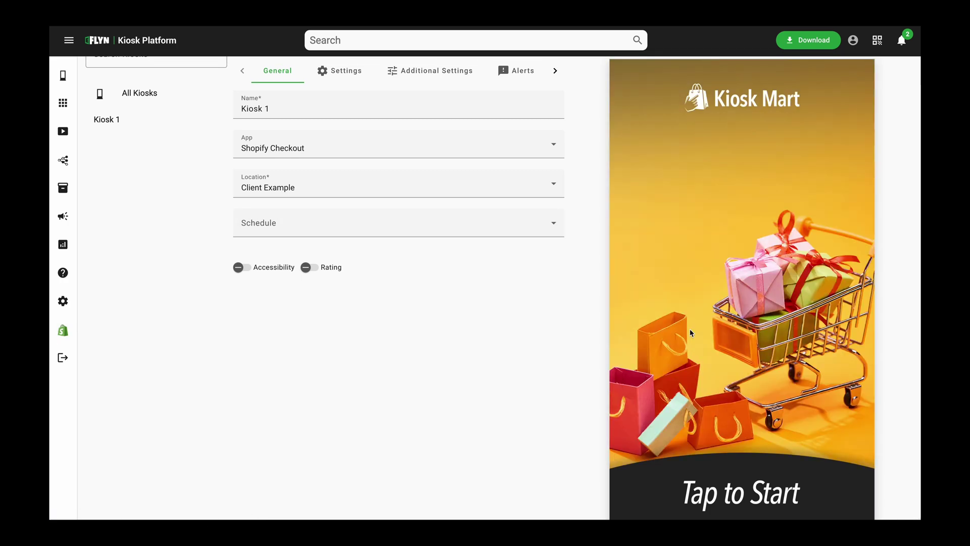
scroll(690, 329, "up", 1)
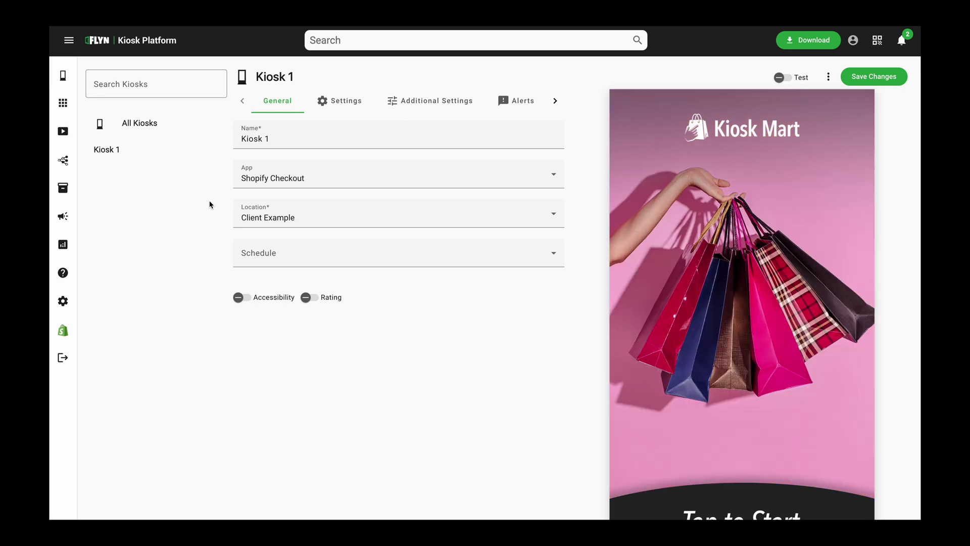
scroll(211, 204, "down", 2)
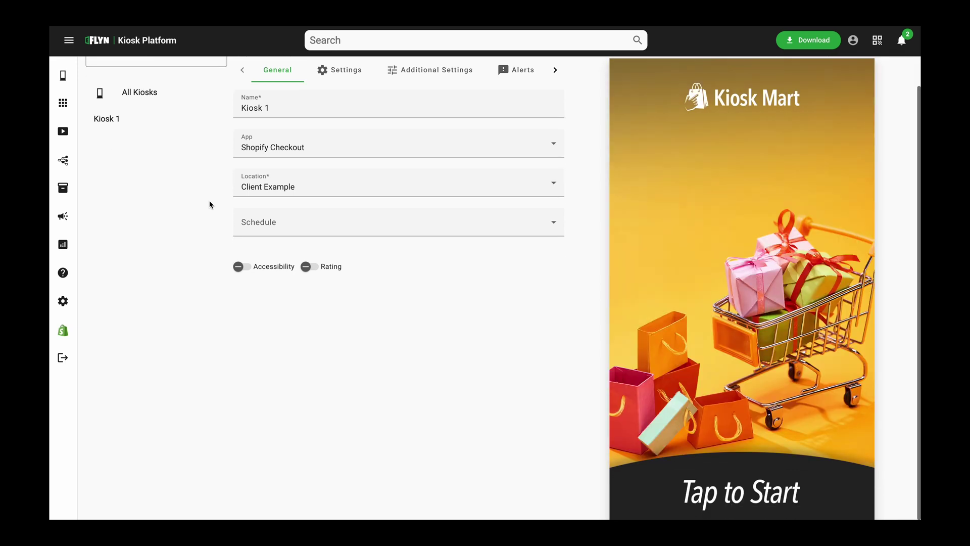
scroll(212, 204, "down", 1)
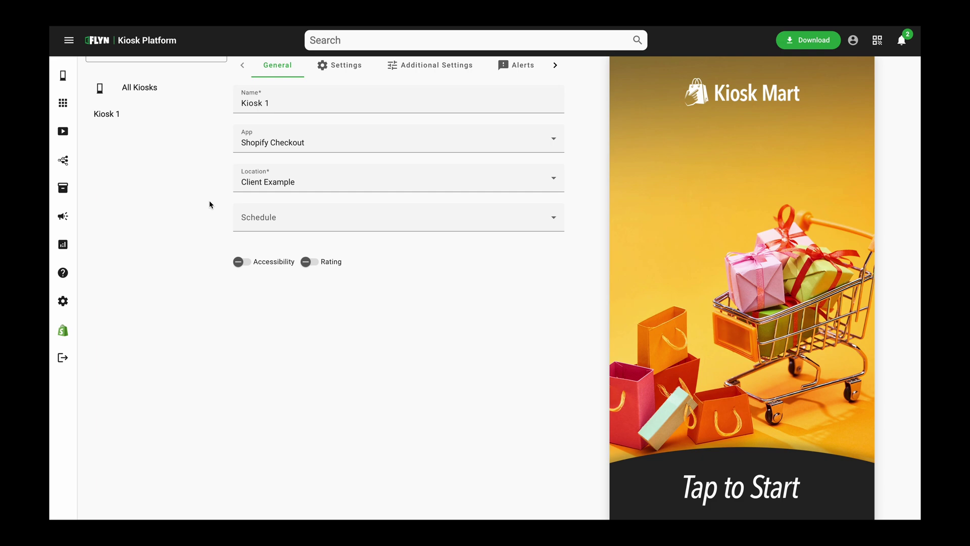